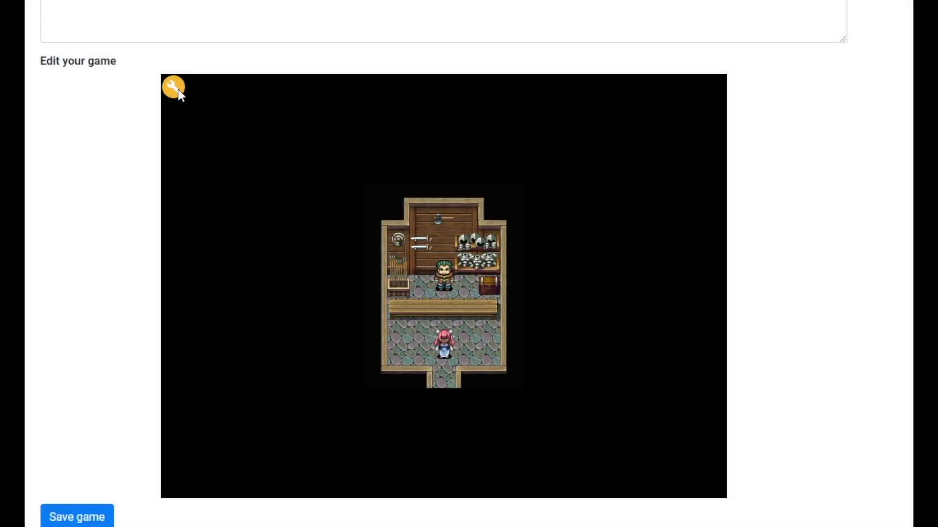
- Walk the hero around the shop counter and back toward the doorway
scroll(303, 307, "down", 1)
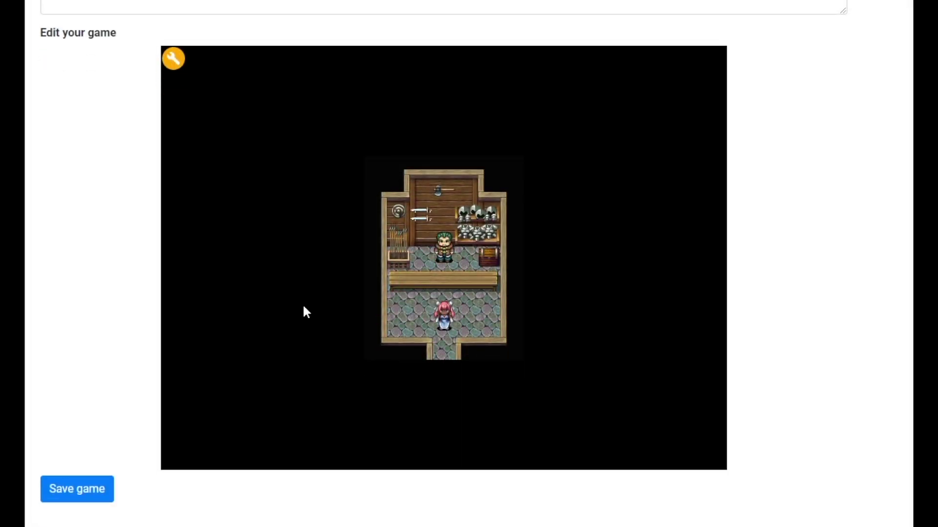
key("Up")
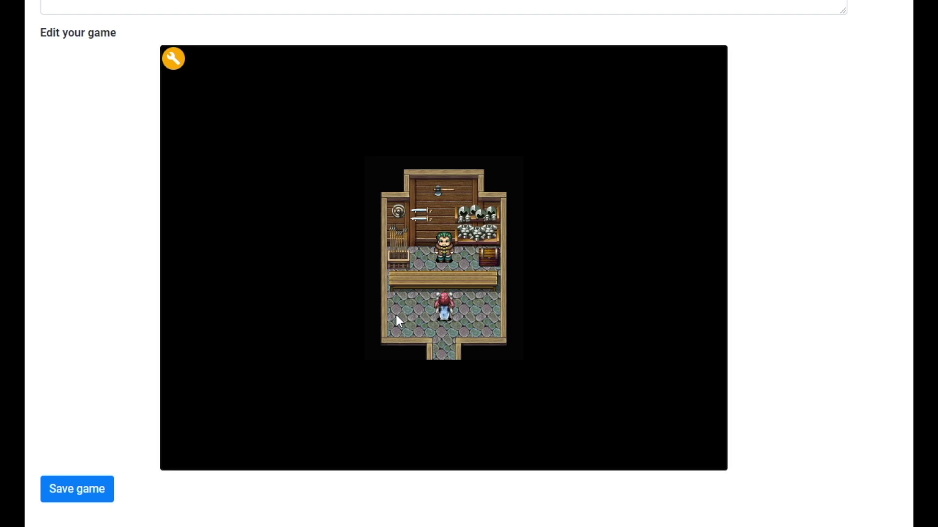
key("Left")
key("Right")
key("Up")
key("Left")
key("Left")
key("Left")
key("Right")
key("Right")
key("Right")
key("Right")
key("Right")
key("Down")
key("Left")
key("Down")
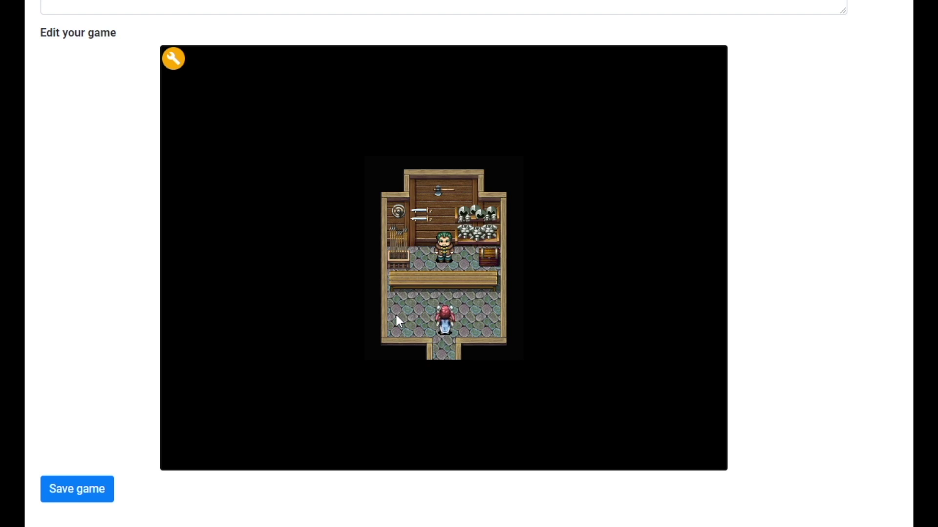
- Place an INVISIBLE object on the shop counter, then return to play to test it
left_click(176, 61)
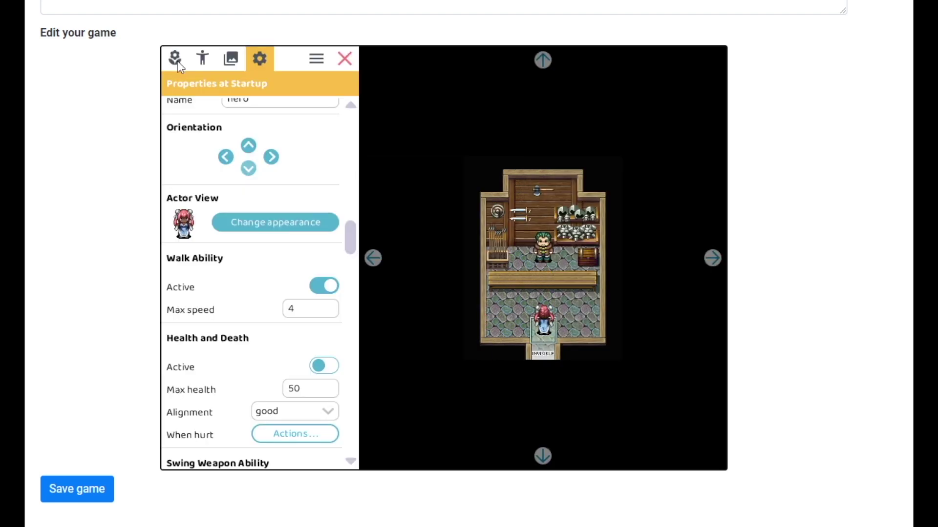
left_click(206, 66)
left_click(218, 267)
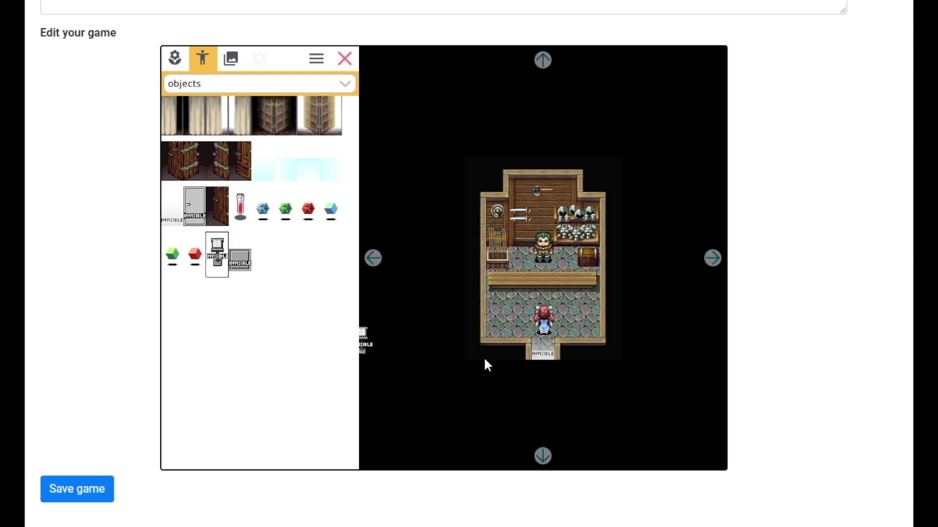
left_click(535, 284)
right_click(544, 279)
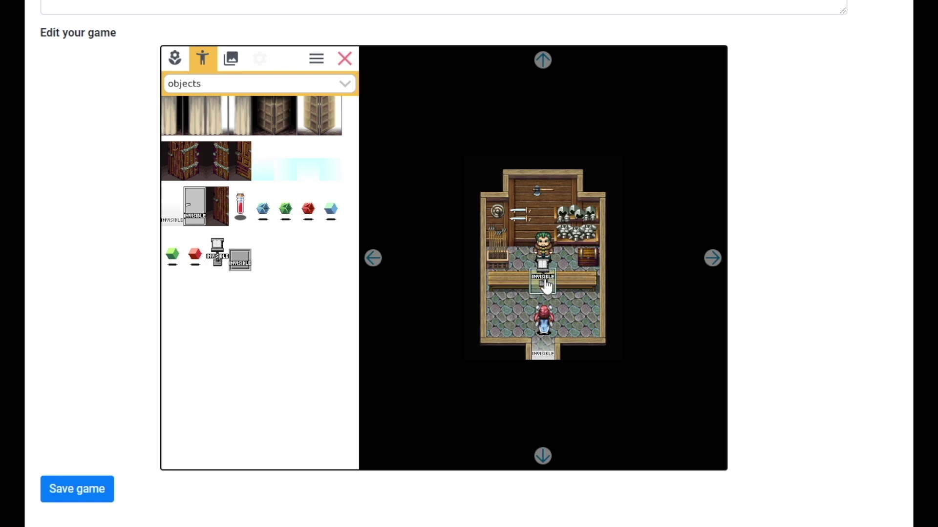
left_click(343, 65)
key("Up")
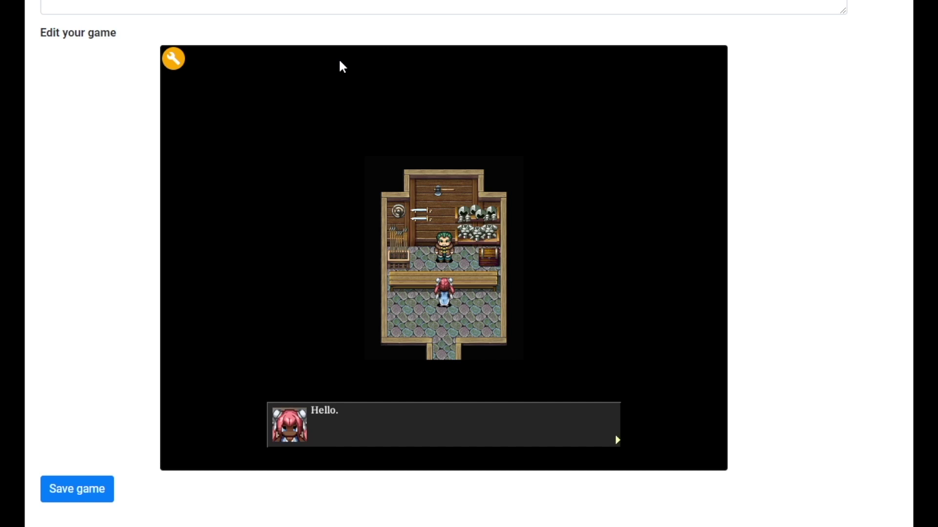
key("Return")
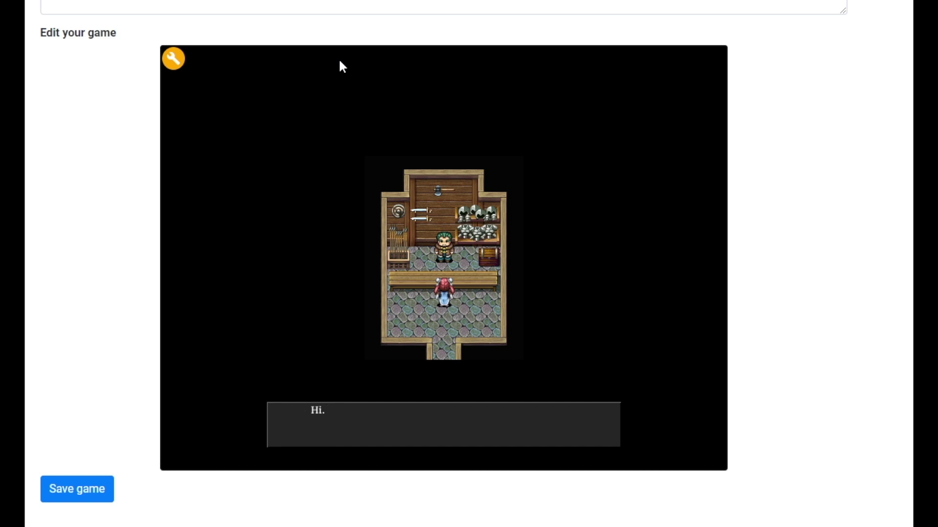
key("Return")
key("Down")
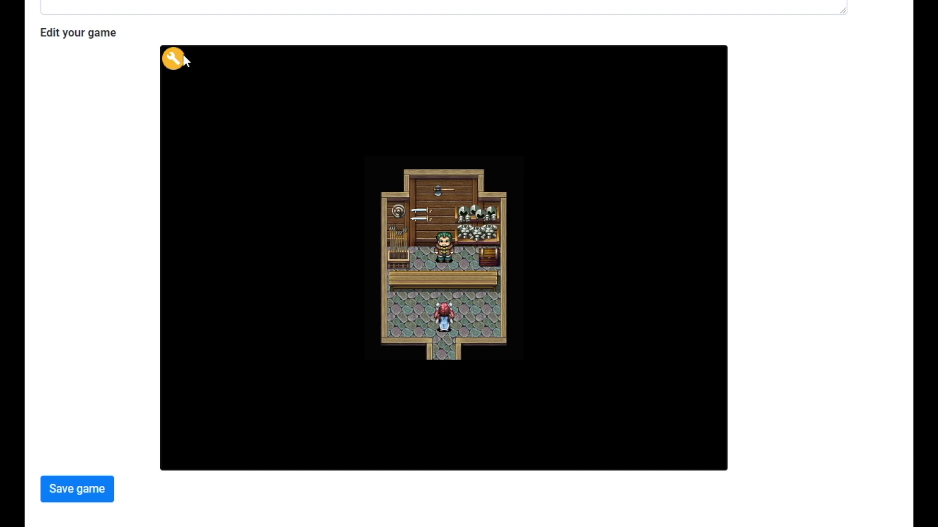
left_click(176, 58)
left_click(546, 286)
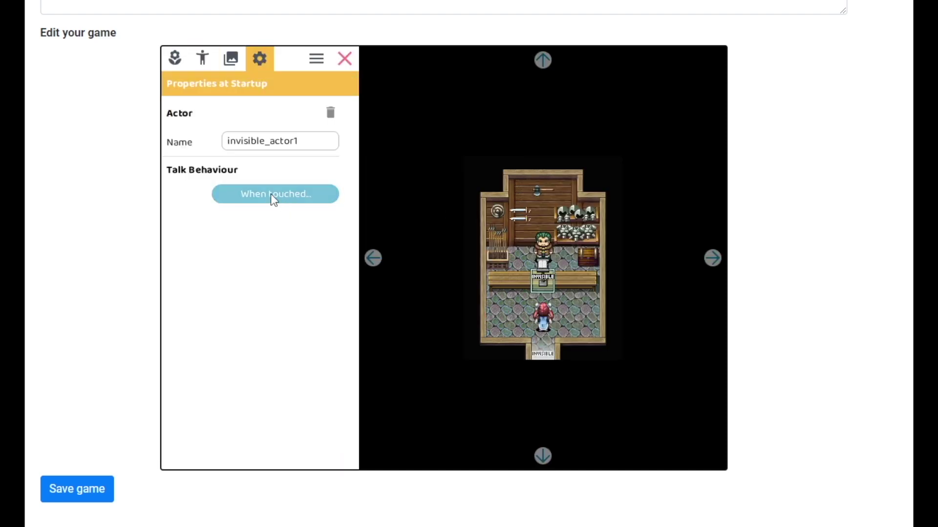
- Delete the Hi and Hello lines from the invisible object's when-touched actions and insert a new action
left_click(290, 200)
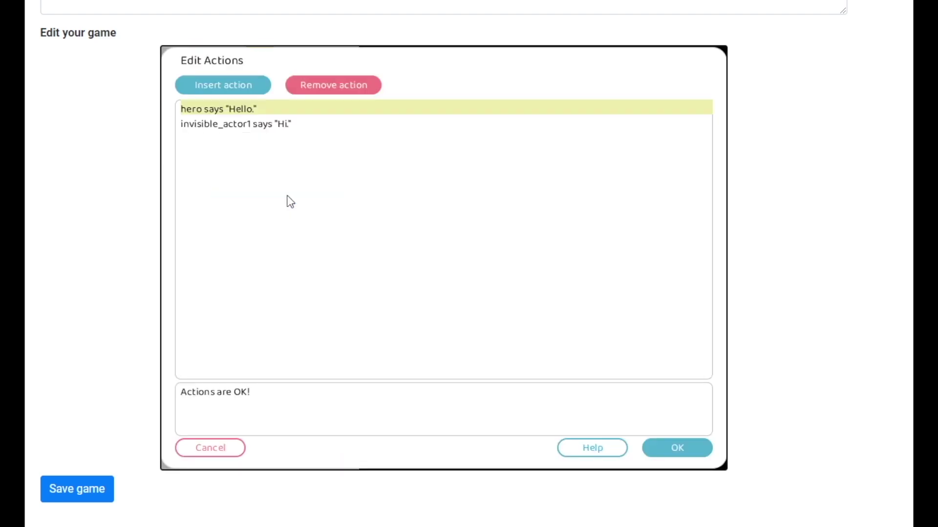
left_click(318, 123)
left_click(332, 93)
left_click(332, 92)
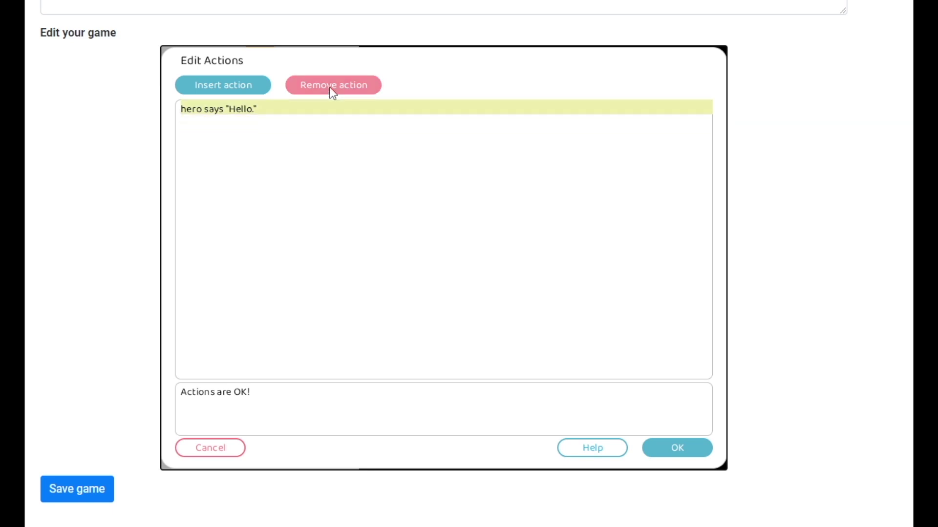
left_click(223, 87)
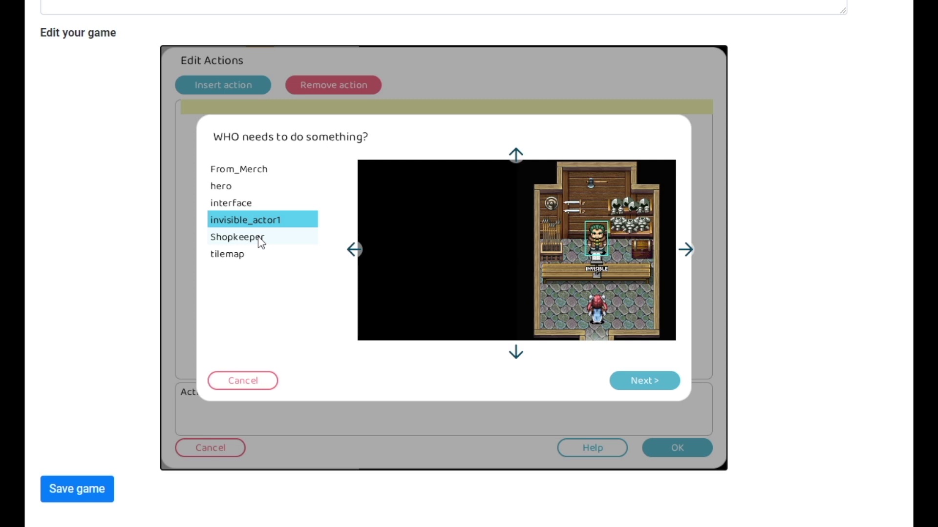
- Have the Shopkeeper give choices for 'Ahh, welcome to the weapons shop. How can I be of service?'
double_click(261, 239)
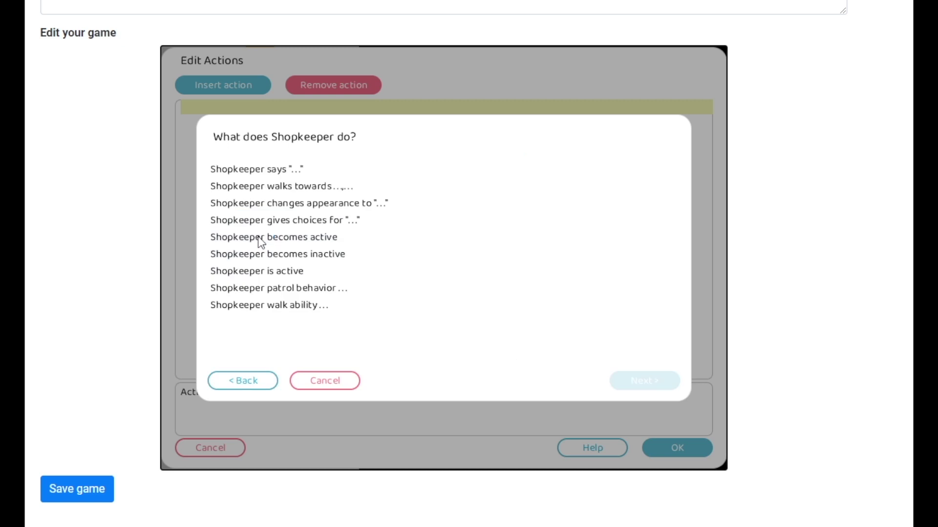
double_click(295, 224)
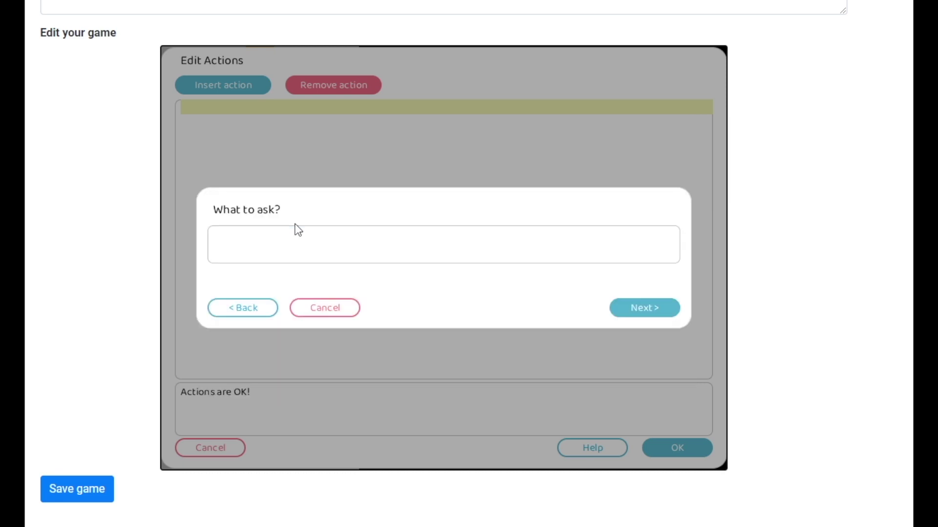
left_click(299, 245)
type("Ahh, welcome to the weapons shop. H")
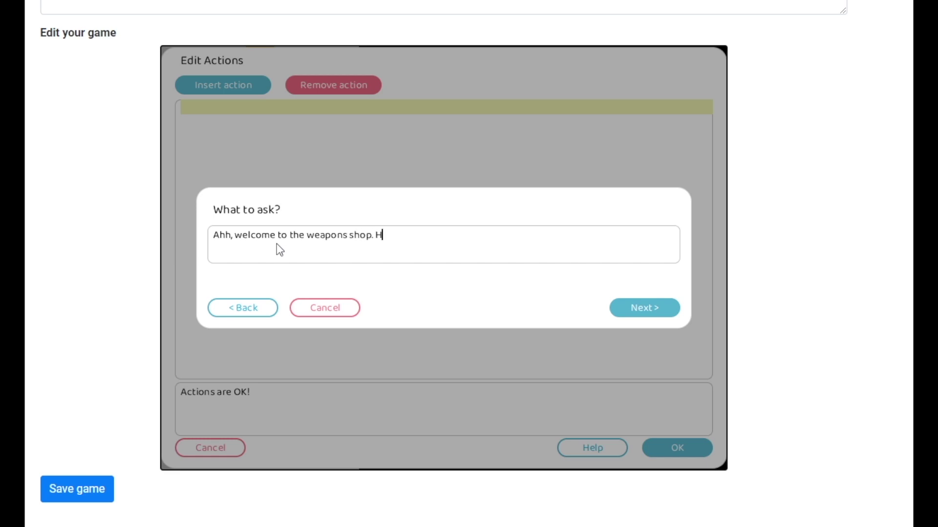
type("ow can I be of service?")
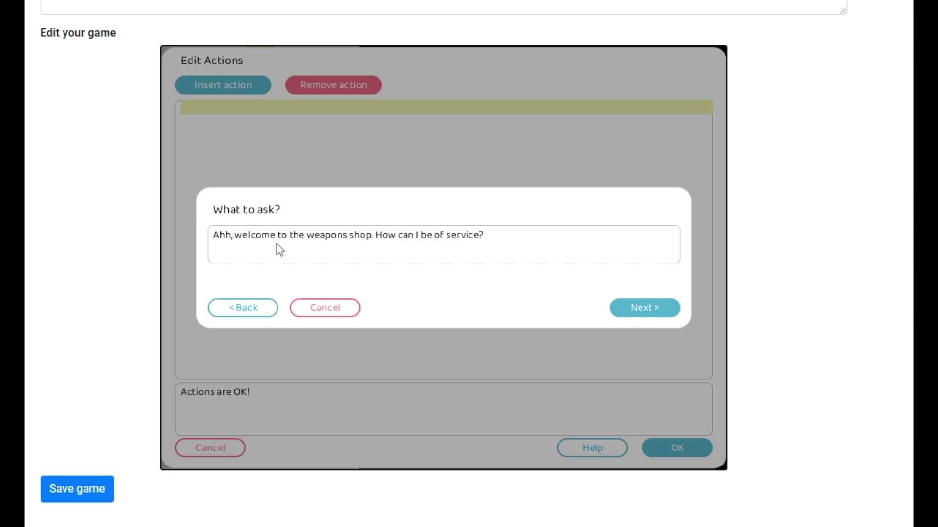
left_click(672, 315)
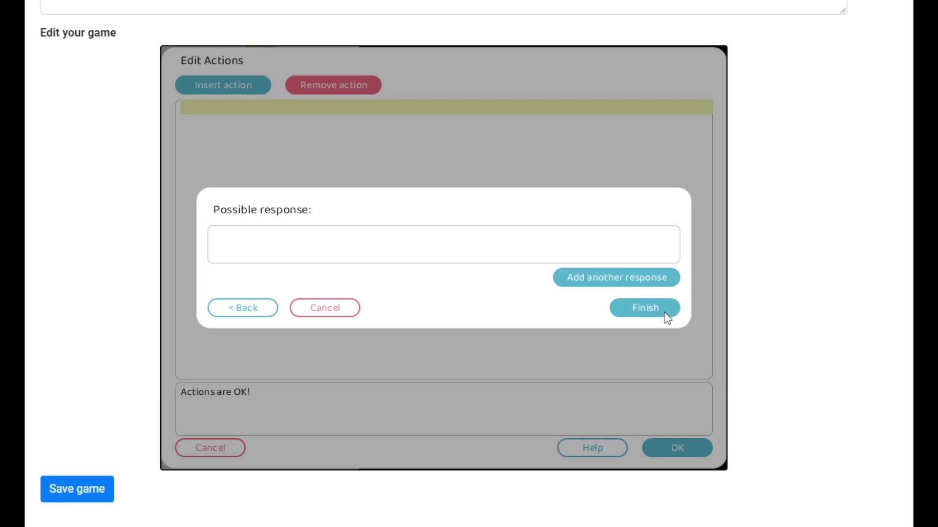
- Add the two responses 'Rusty Dagger' and 'Dagger' to the Shopkeeper's choice
left_click(353, 248)
type("Rusty Dagger")
left_click(572, 282)
left_click(424, 231)
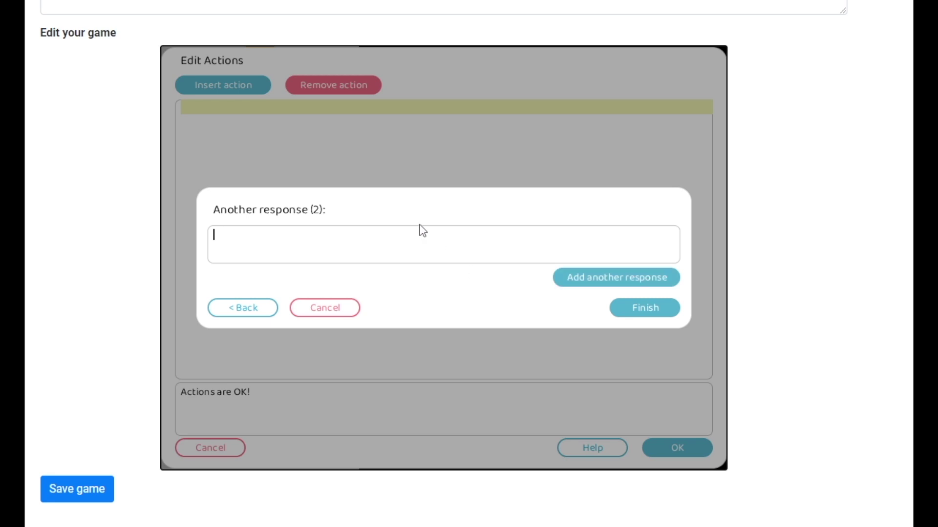
type("Dagger")
left_click(665, 311)
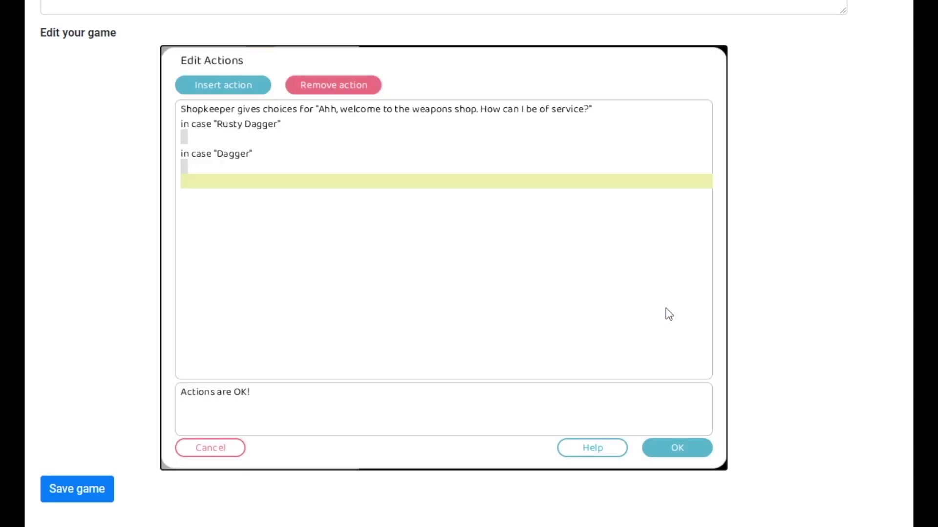
left_click(177, 124)
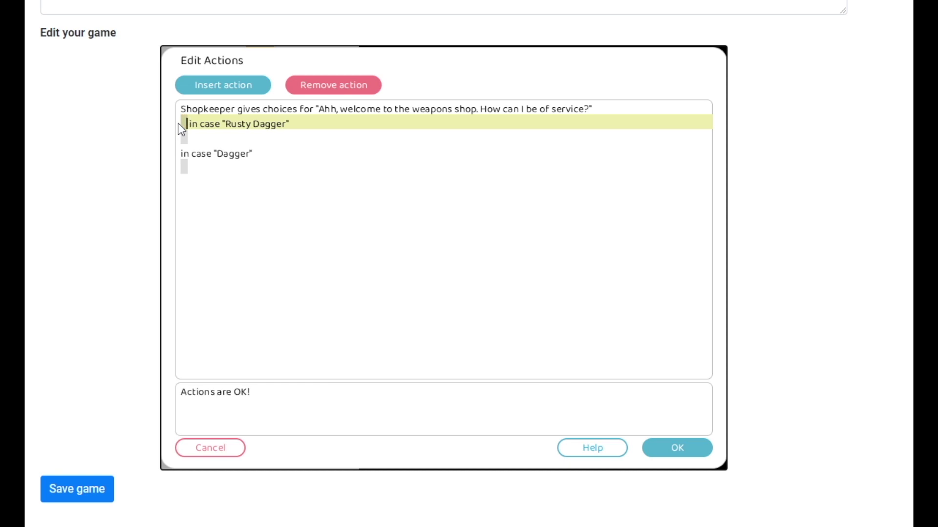
- Under case Rusty Dagger, add Shopkeeper says "Interesting choice. That'll be 1 gold."
key("Down")
key("Down")
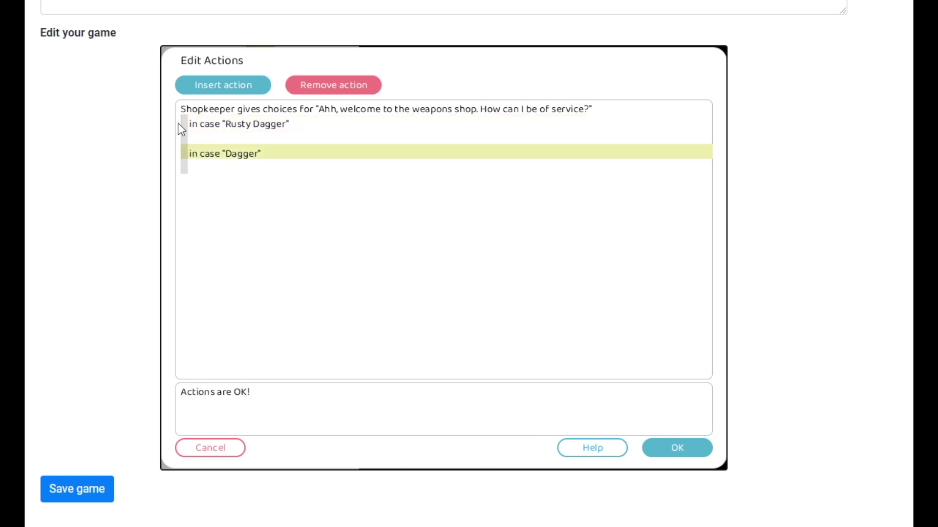
key("Up")
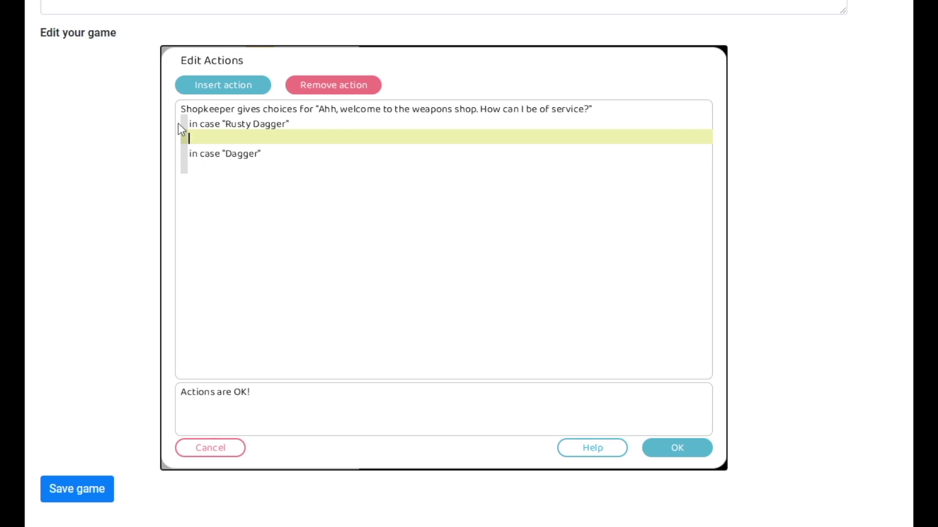
type("Shopkeeper")
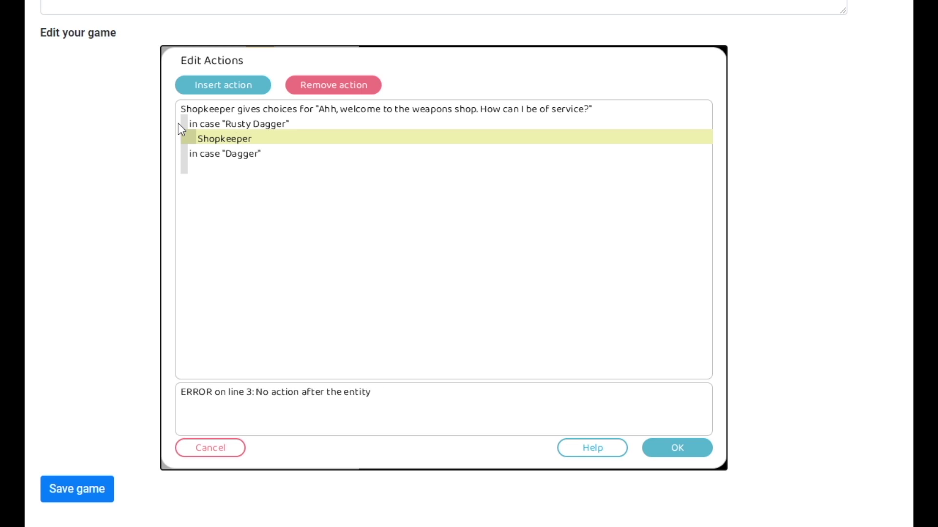
type(" says \"Interesting choice")
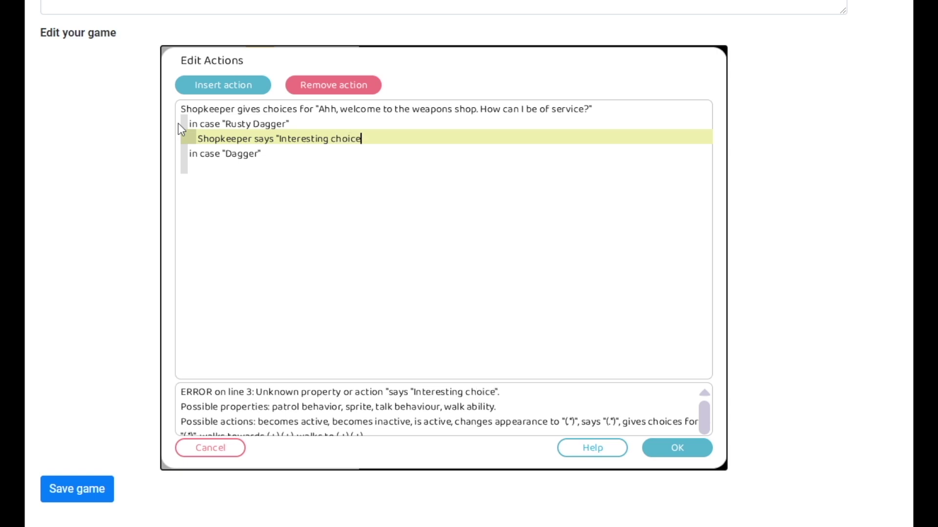
type(". That'll be 1 gold.")
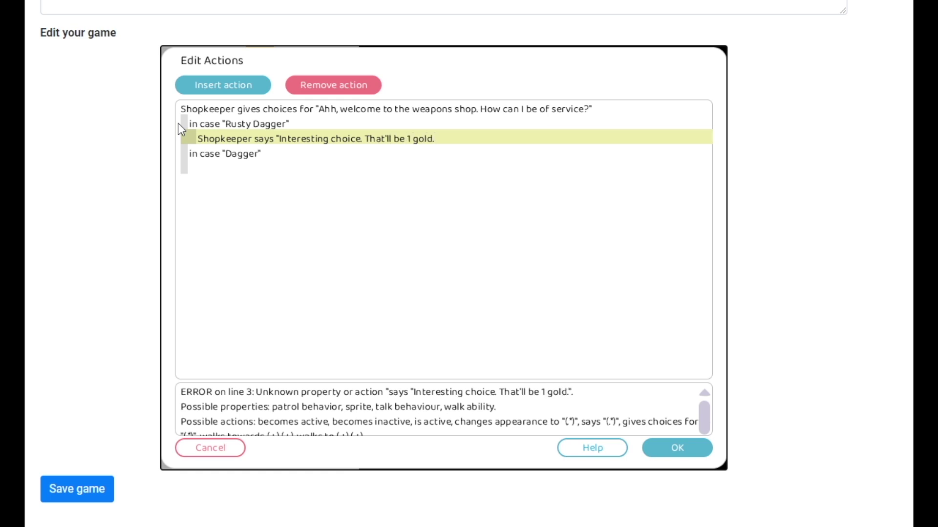
type("\"")
key("Return")
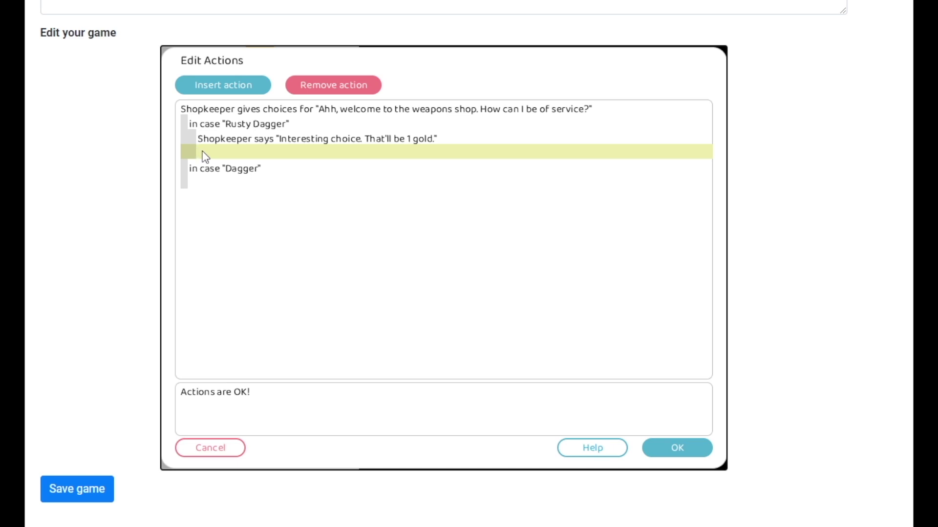
- Insert a check whether the hero's number of "gold" is smaller than 1
left_click(235, 88)
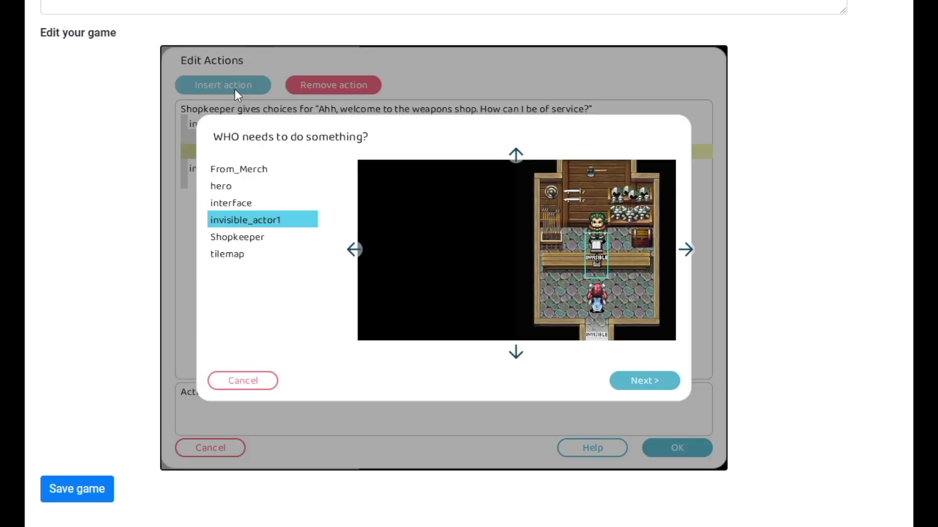
double_click(249, 191)
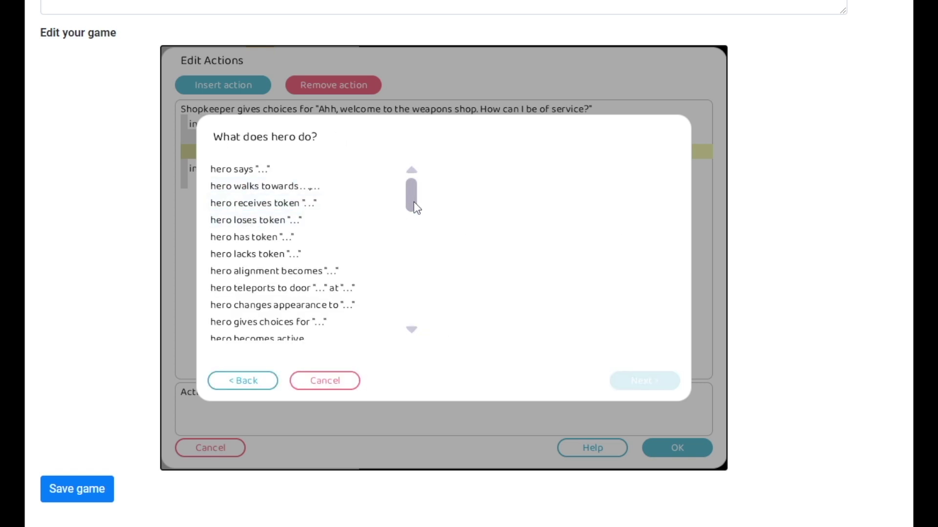
left_click_drag(414, 201, 419, 336)
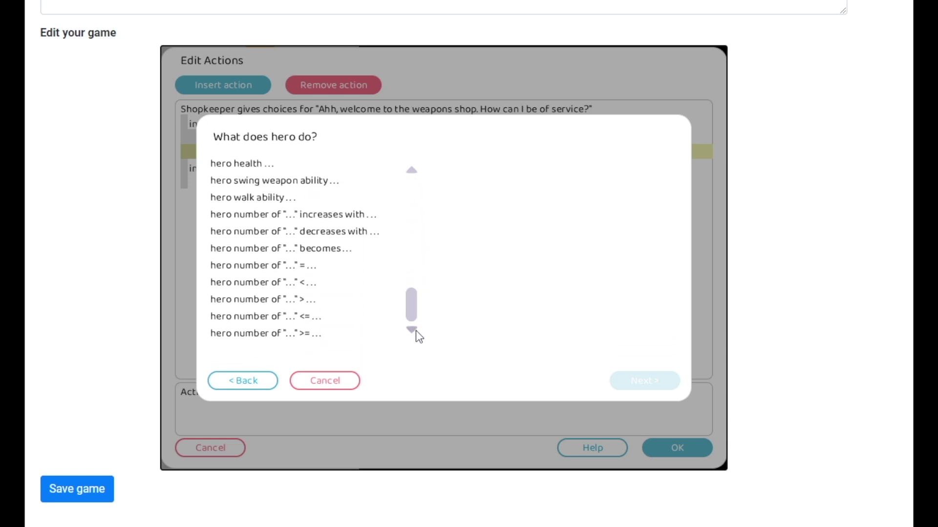
left_click(270, 288)
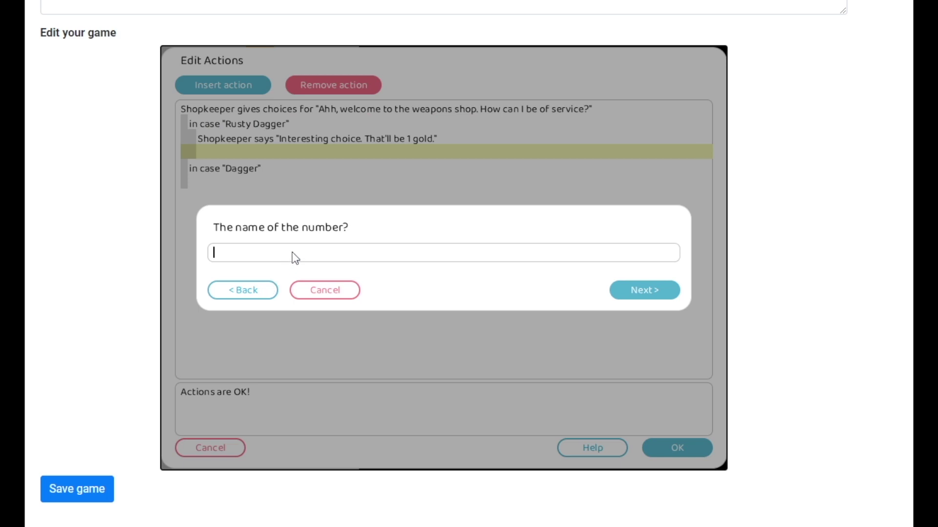
type("gold")
left_click(633, 302)
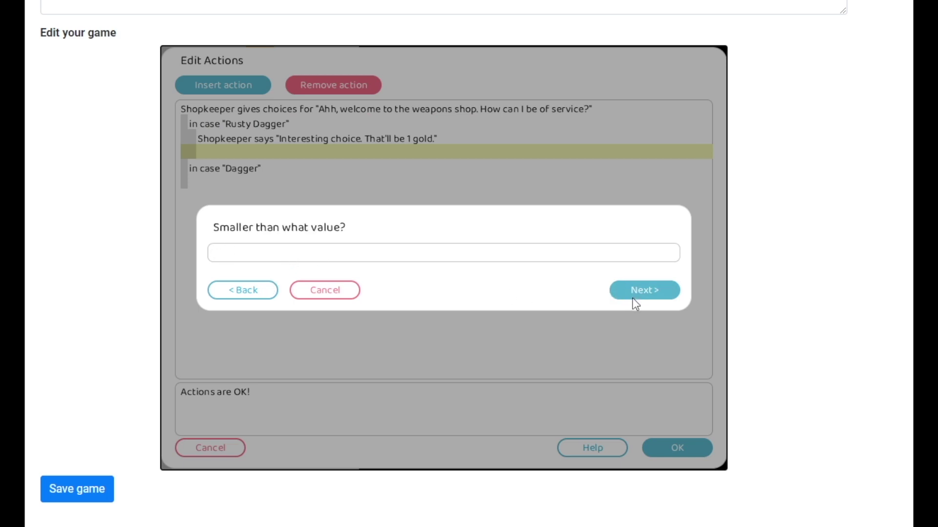
type("1")
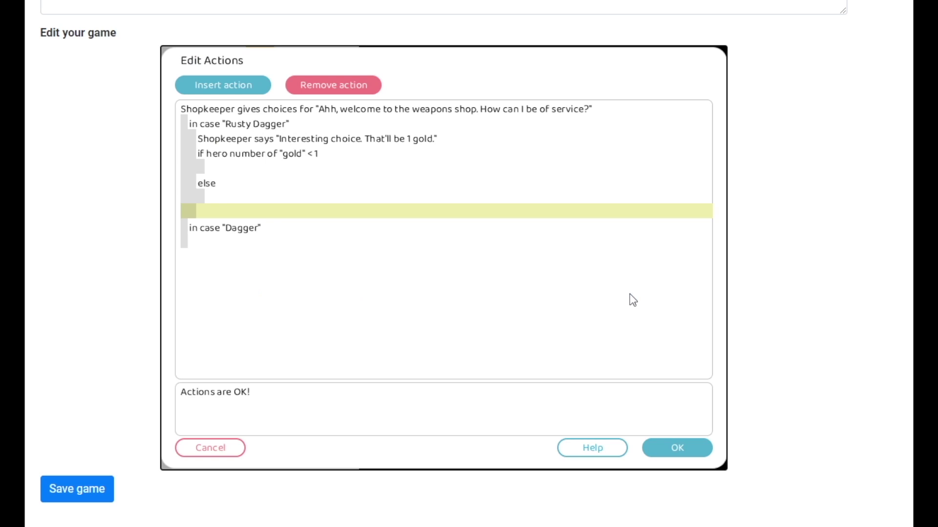
- In the if branch, add Shopkeeper says "Sorry pal. You don't have enough gold."
left_click(256, 168)
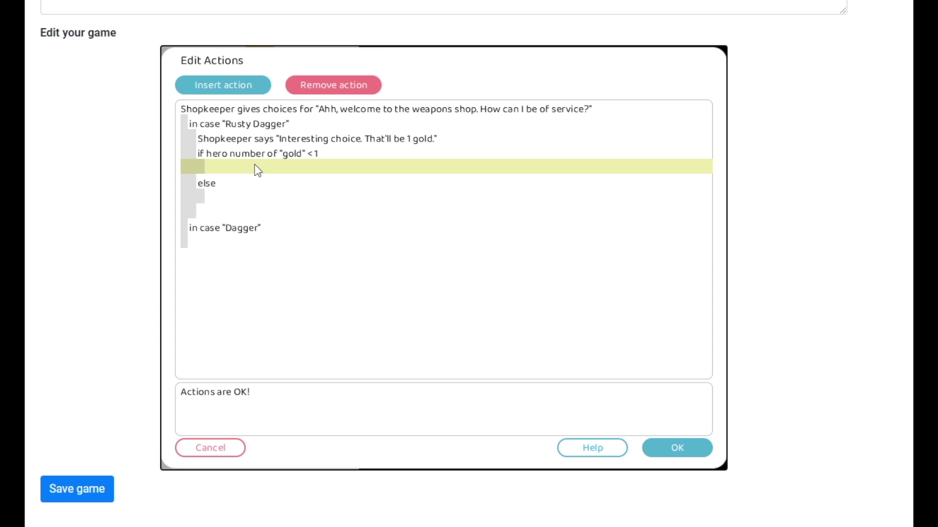
type("Shopkeeper")
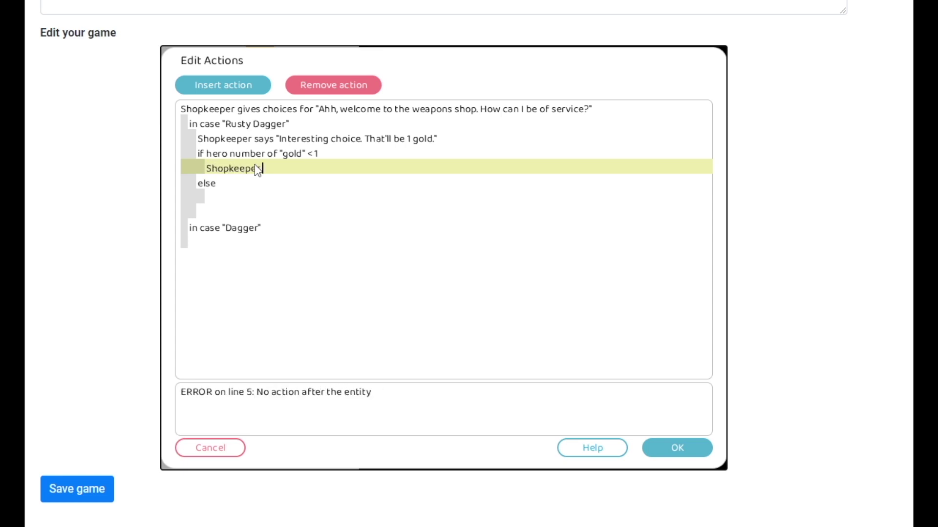
type(" says \"Sorry pal. You don't have enough gold.\"")
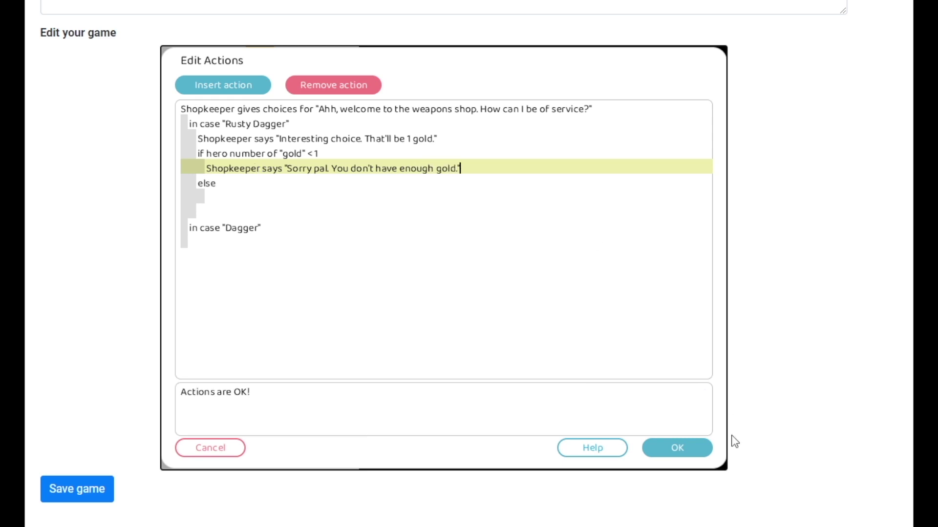
- Accept the actions and playtest buying the Rusty Dagger, getting the not-enough-gold refusal
left_click(669, 452)
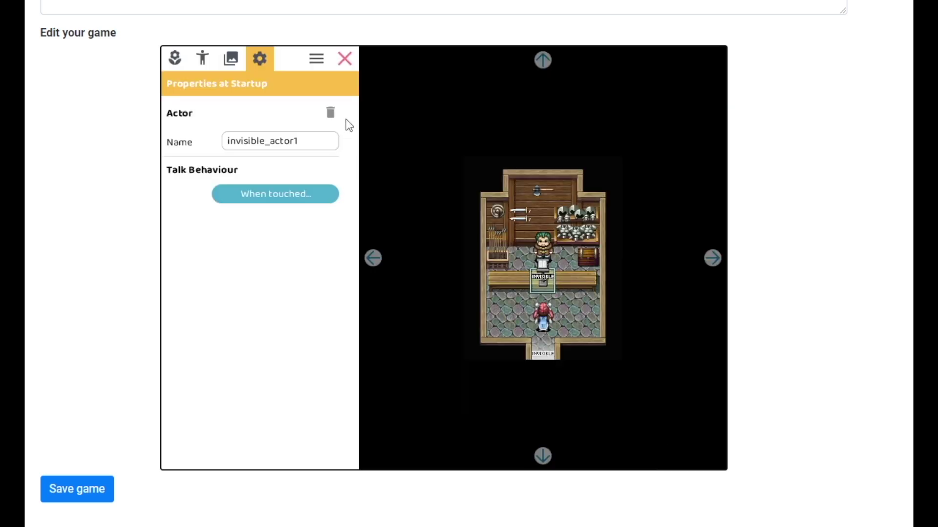
left_click(342, 65)
key("Up")
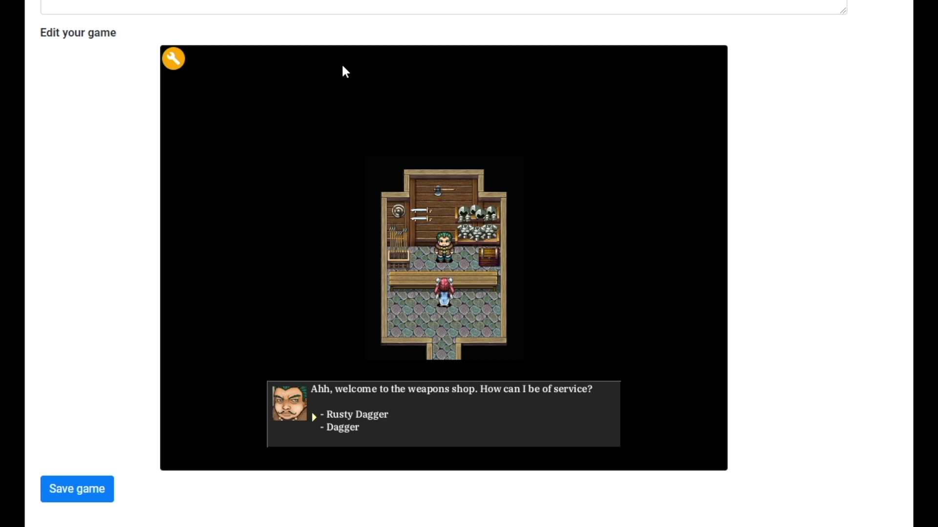
key("Return")
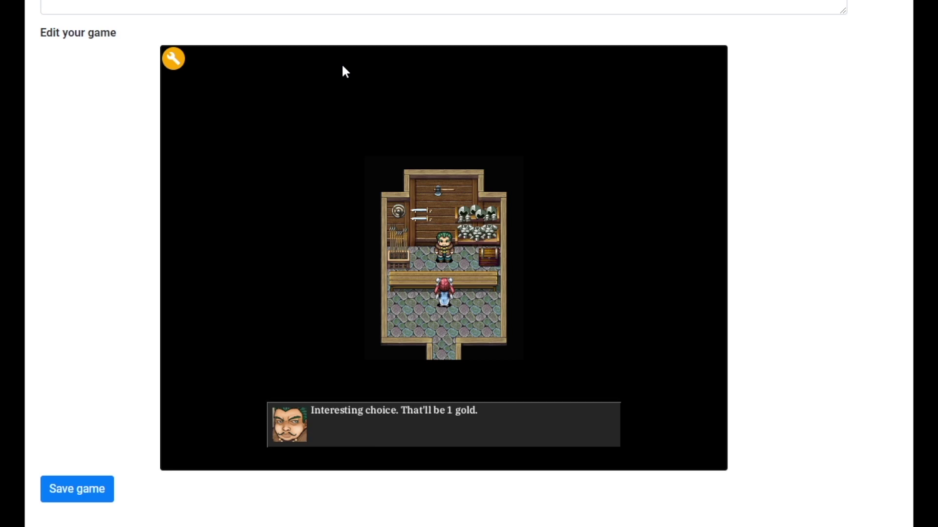
key("Return")
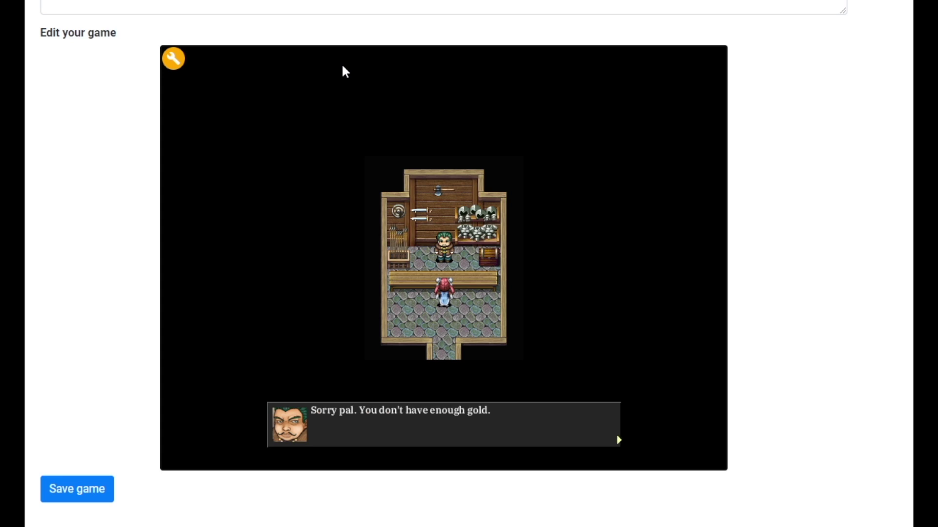
key("Return")
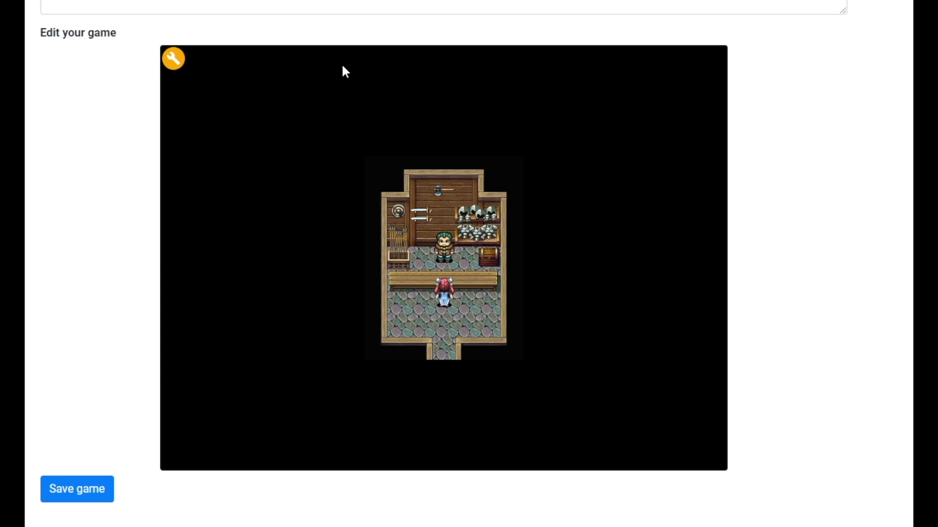
key("Down")
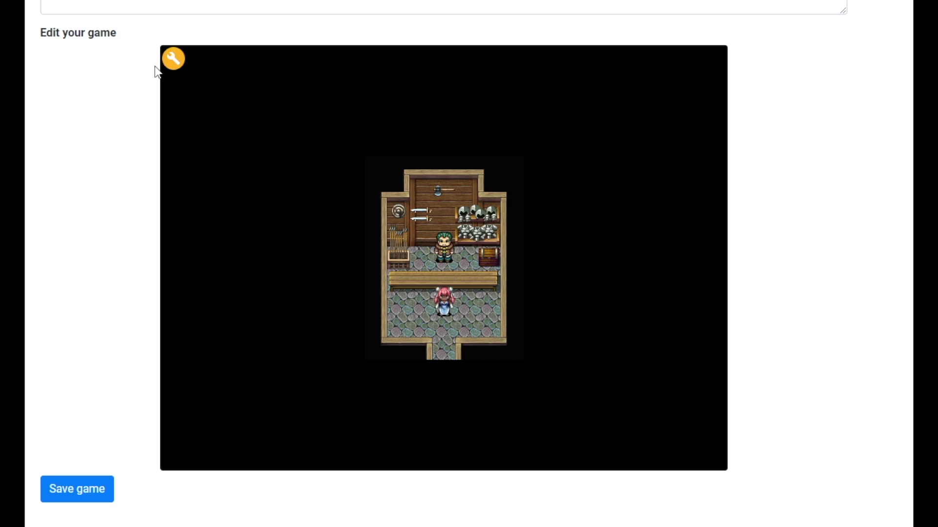
- Place a green-haired humanoid in the shop's lower right and rename it from npc0061 to Nola
left_click(180, 58)
left_click(204, 62)
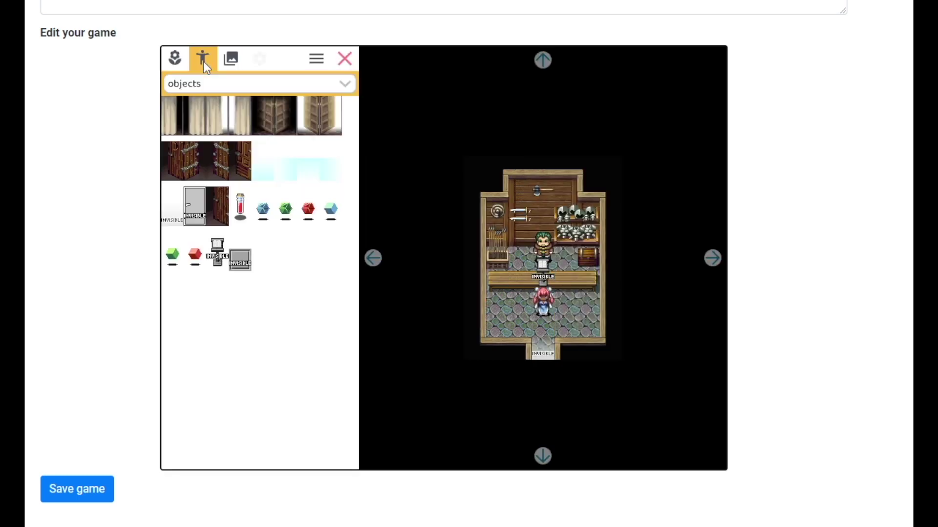
left_click(230, 83)
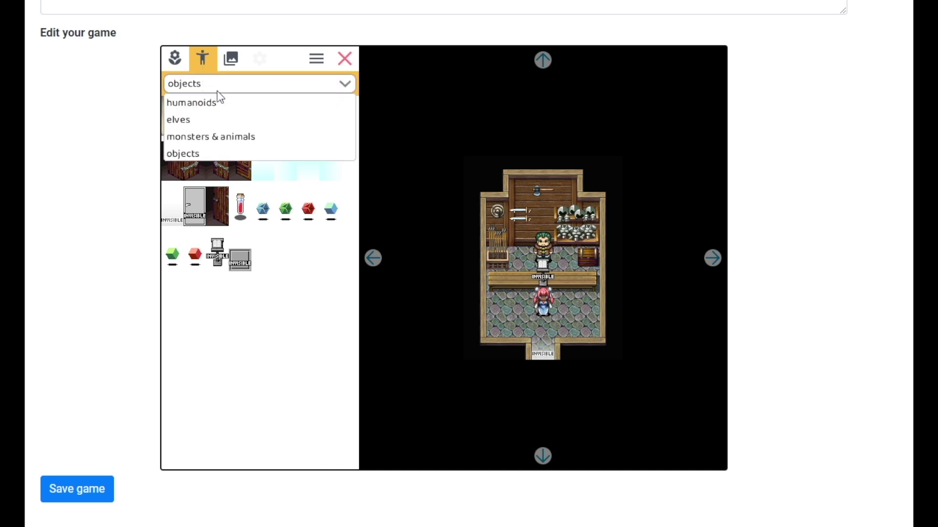
left_click(230, 104)
left_click(290, 130)
left_click(590, 326)
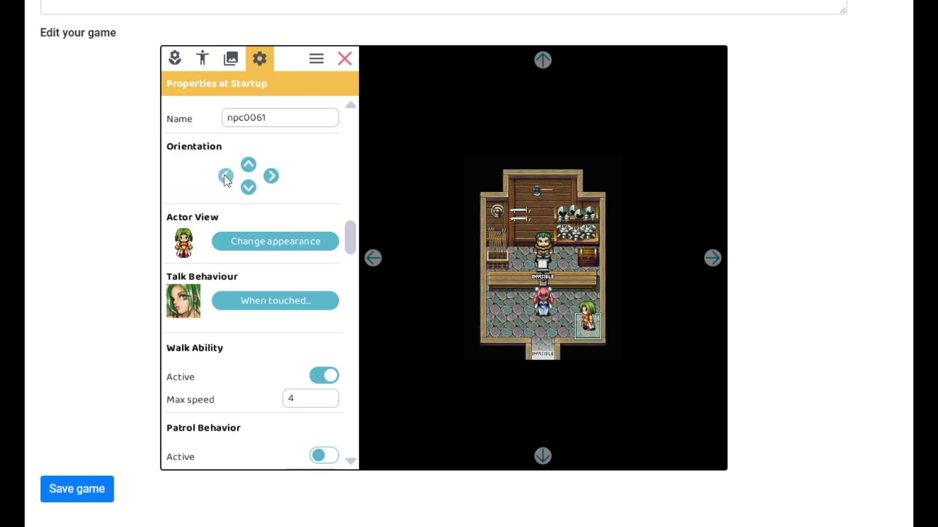
left_click_drag(266, 111, 206, 111)
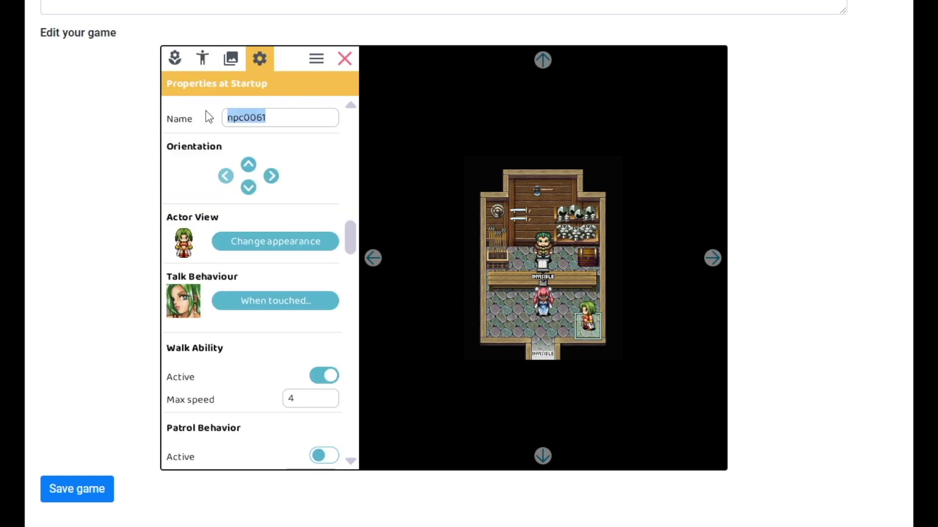
type("Nola")
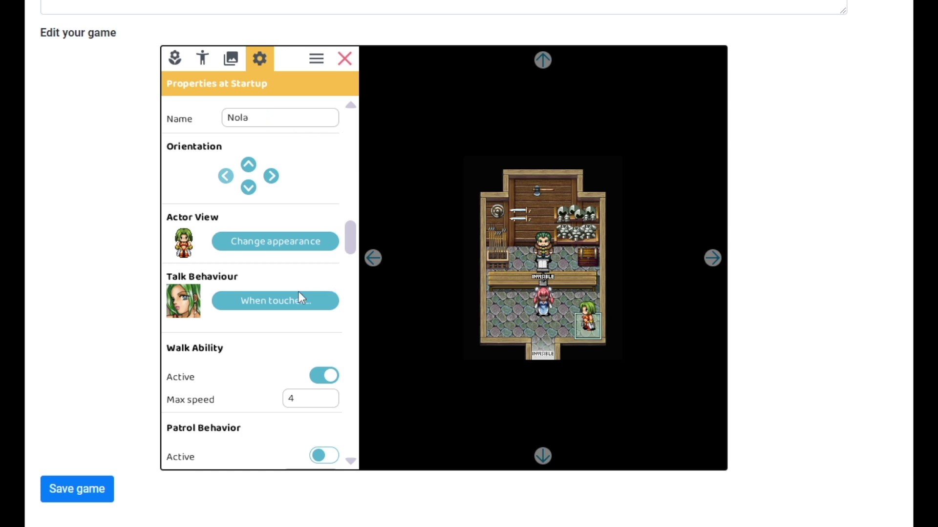
- Replace Nola's default talk lines with Nola says "Hey there, I want you to have this."
left_click(281, 300)
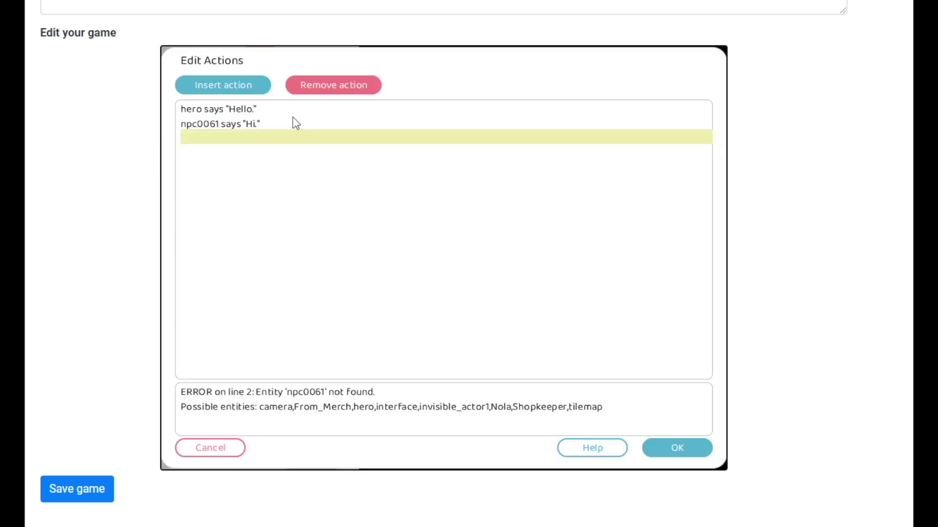
left_click(302, 126)
left_click(341, 88)
left_click(343, 91)
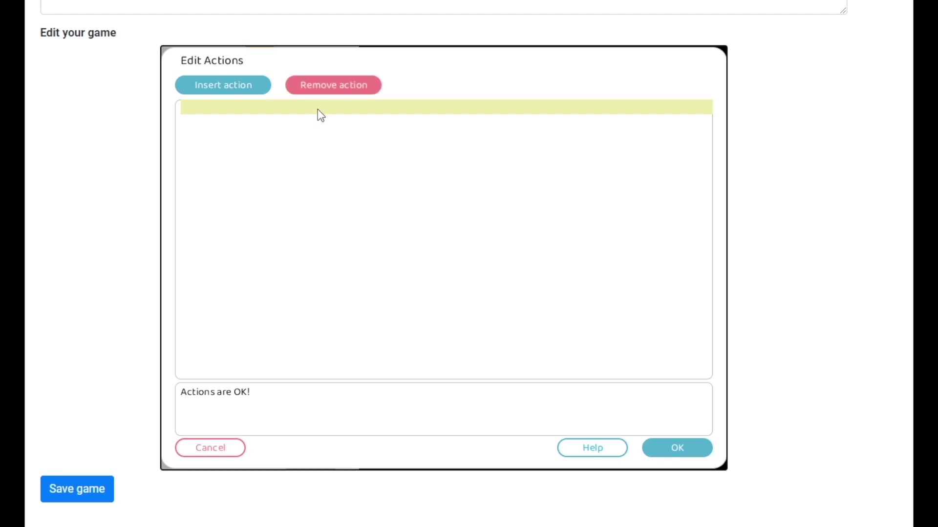
type("Nola sa")
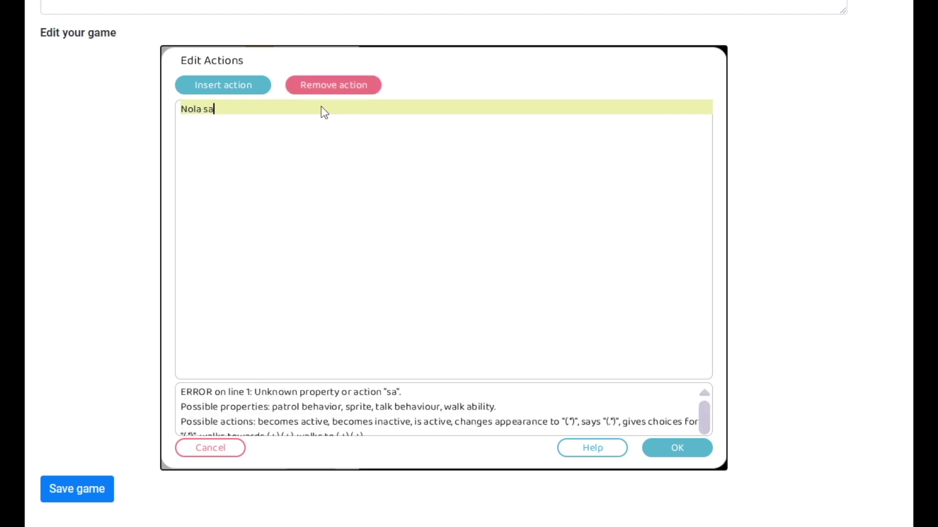
type("ys \"Hey there, I want yo")
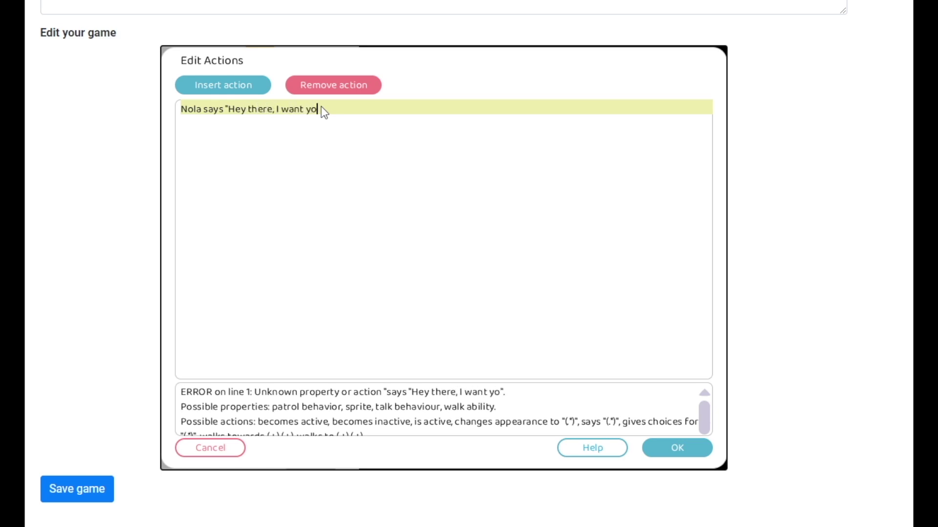
type("u to have this")
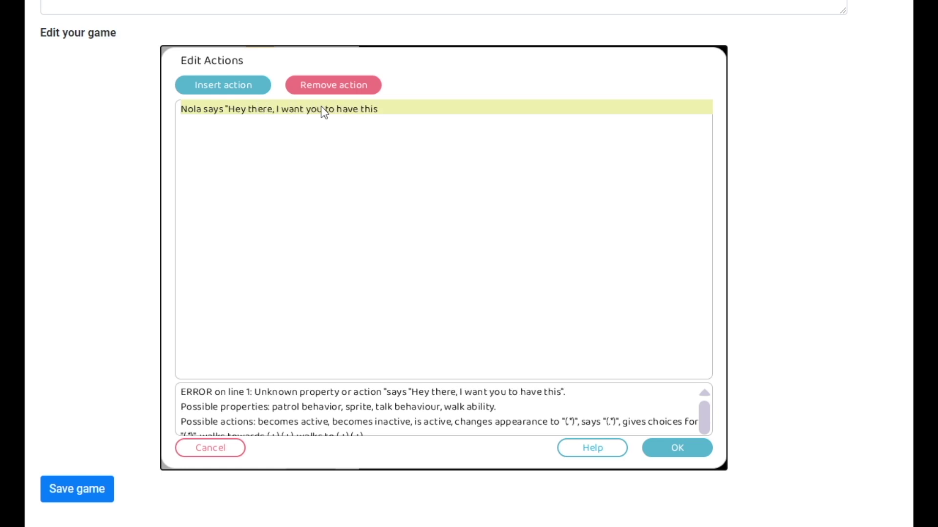
type(".\"")
- Add hero receives token "gold" and hero number of "gold" increases with 1
key("Return")
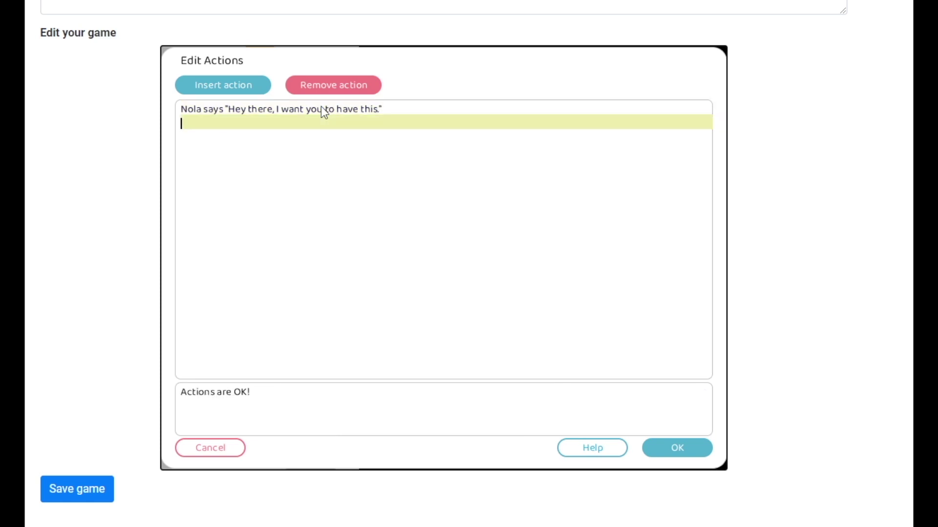
type("hero rece")
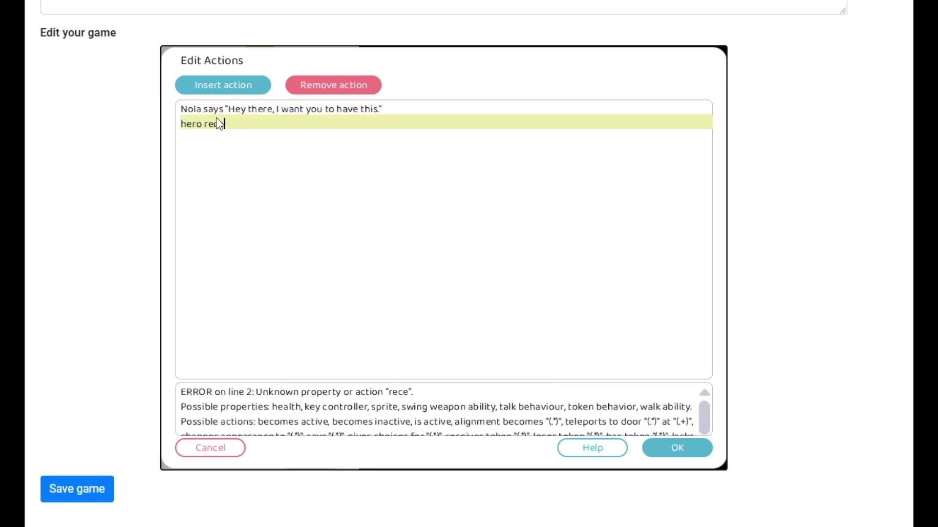
type("ives token \"gold\"")
key("Return")
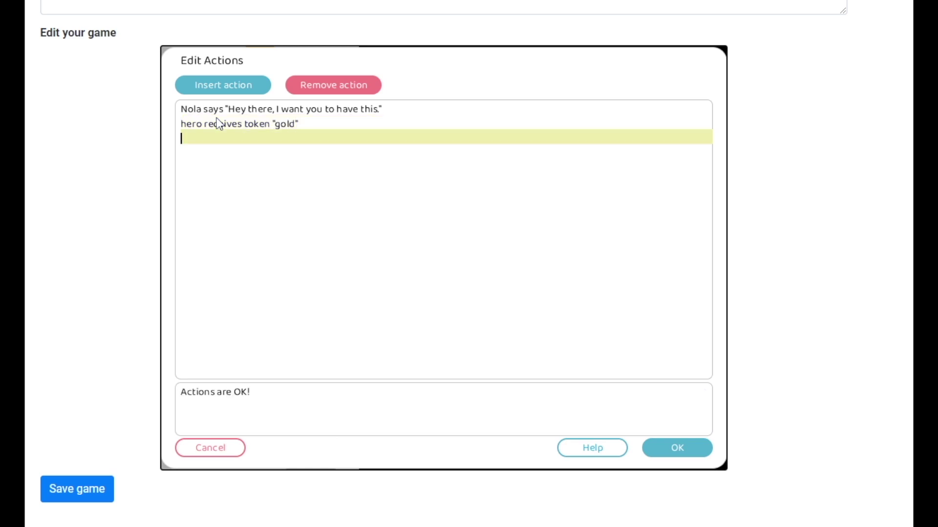
type("g")
key("BackSpace")
type("hero n")
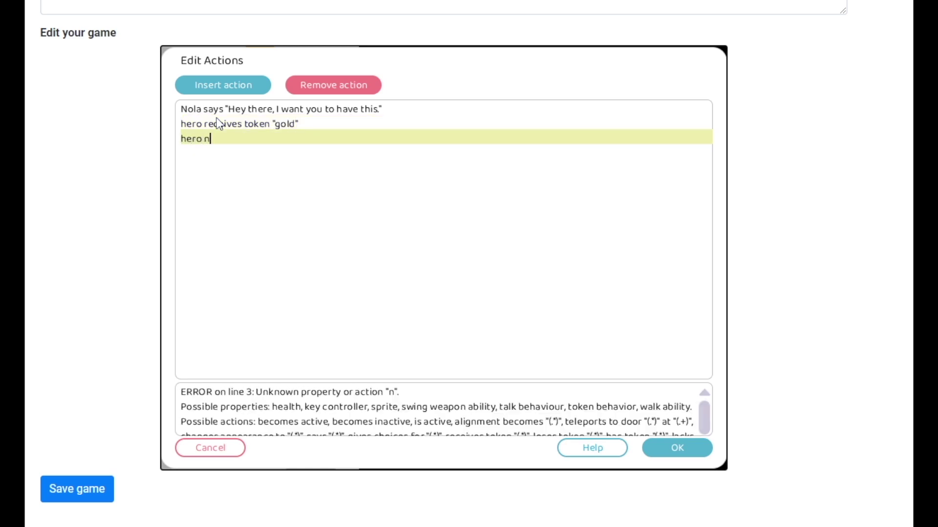
type("umber of \"gold\" incre")
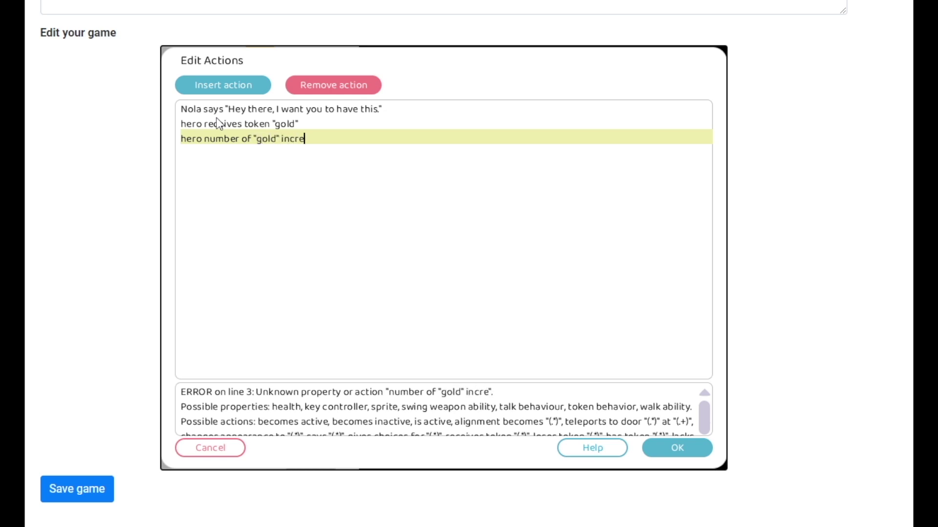
type("ases with")
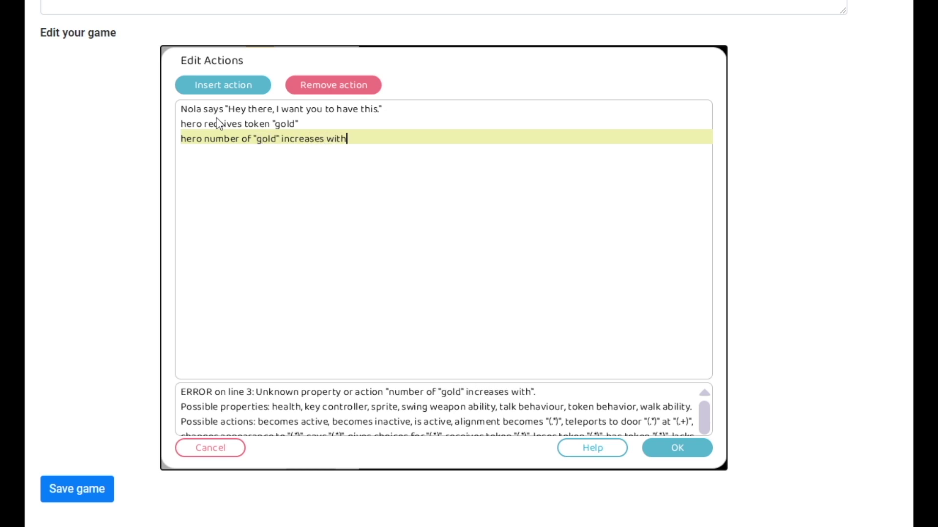
type(" 1")
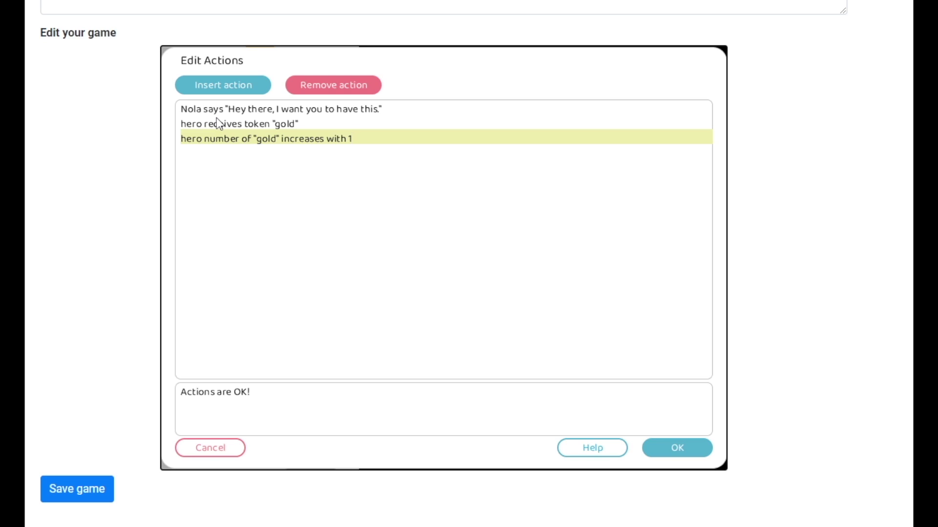
- End Nola's actions with invisible_actor1 saying "You gained 1 gold!" and apply the changes
left_click(238, 88)
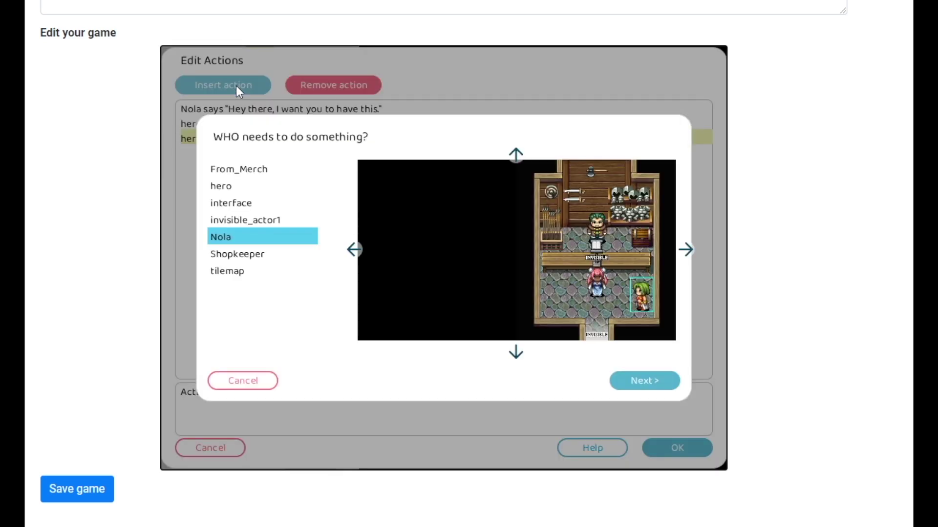
left_click(252, 382)
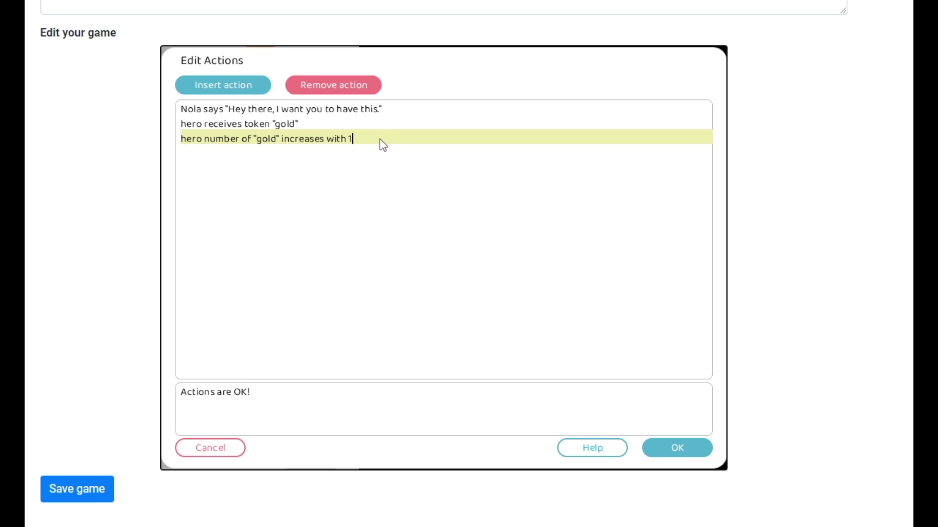
key("Down")
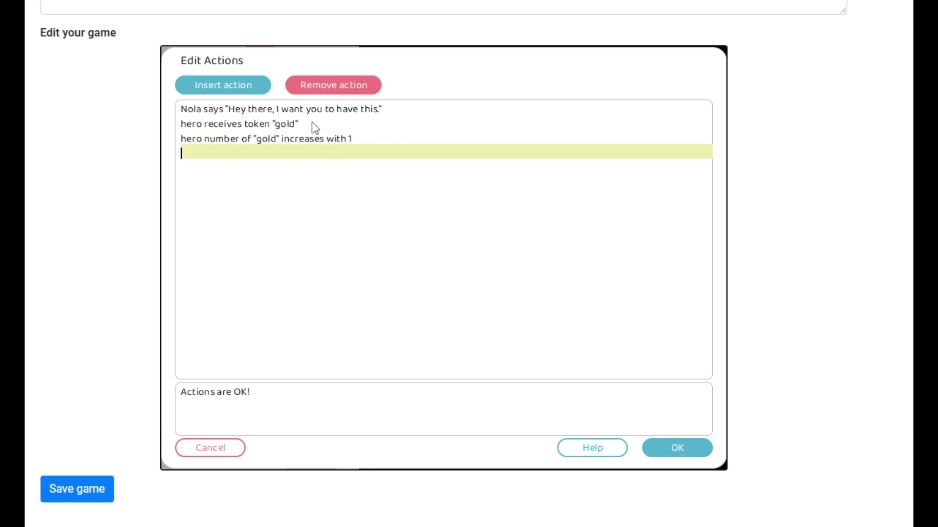
left_click(243, 81)
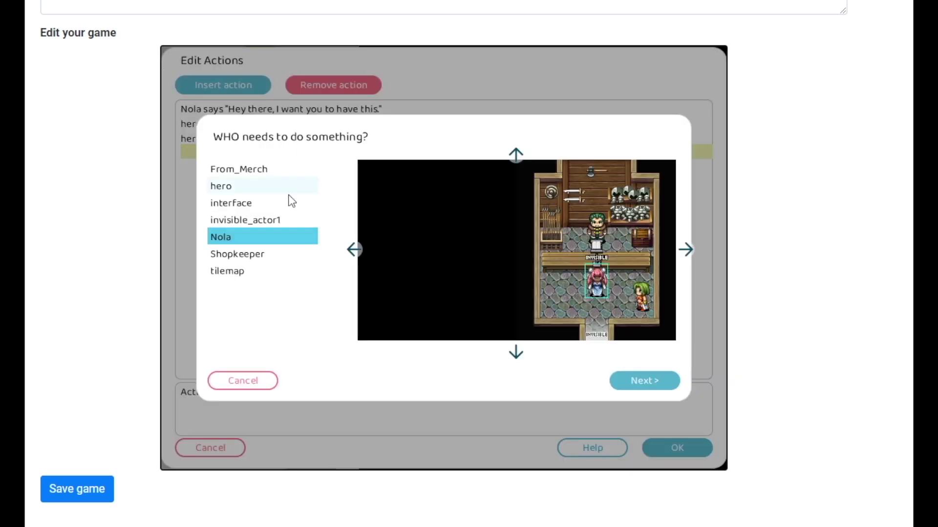
double_click(274, 219)
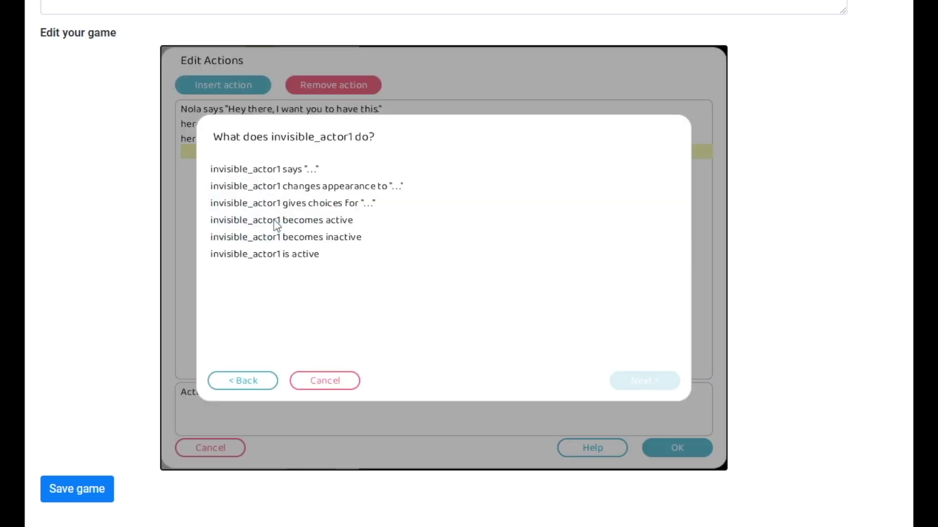
double_click(300, 174)
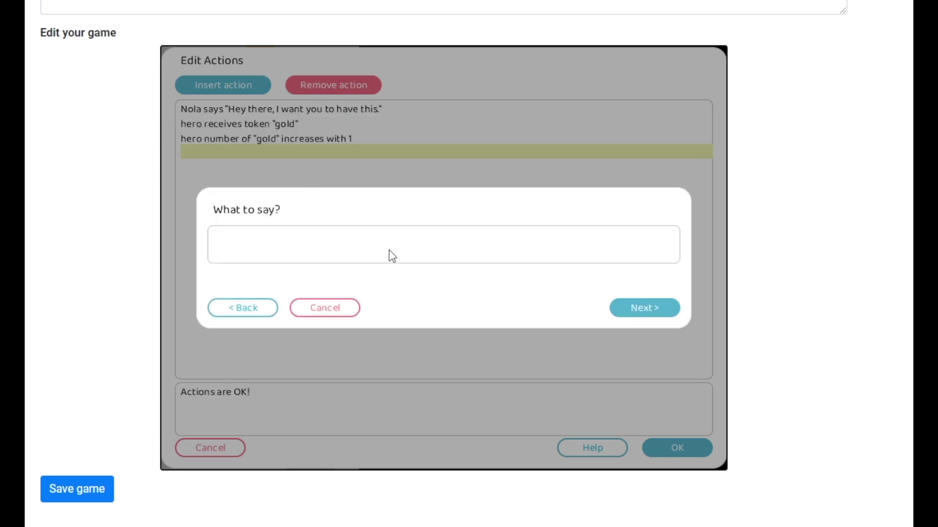
type("You gained 1 gold!")
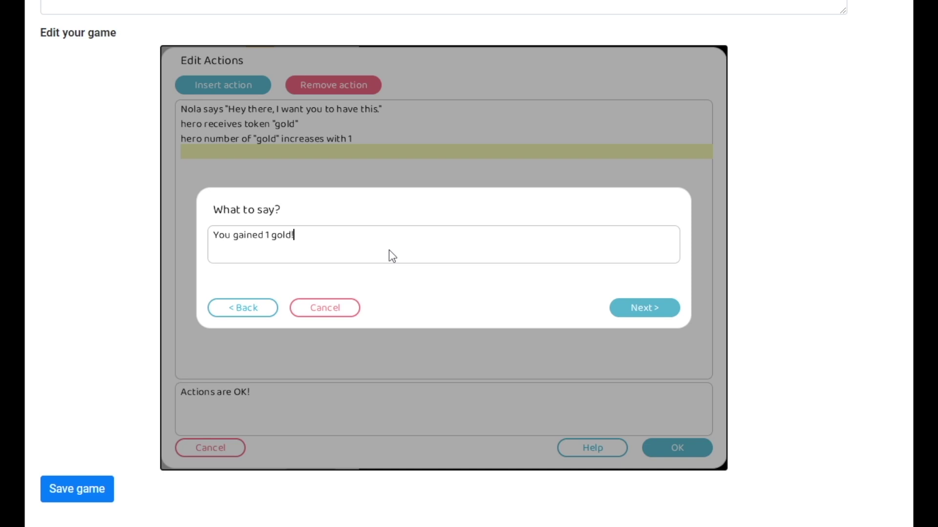
left_click(630, 307)
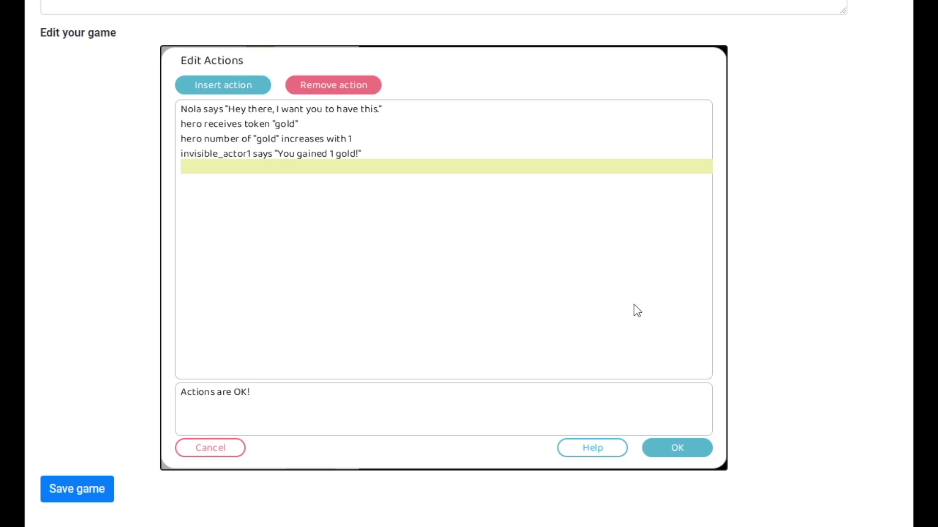
left_click(689, 453)
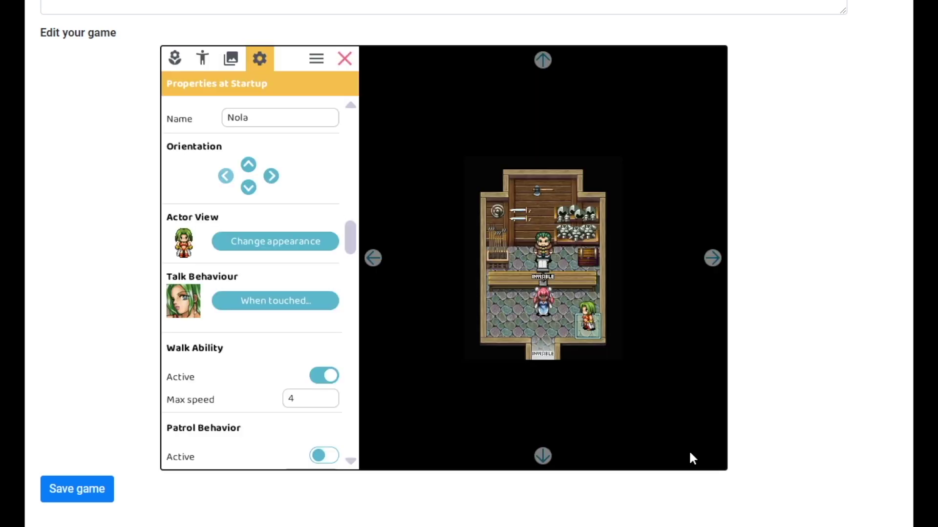
- Playtest Nola's greeting and "You gained 1 gold!", then select the invisible actor on the map
left_click(345, 59)
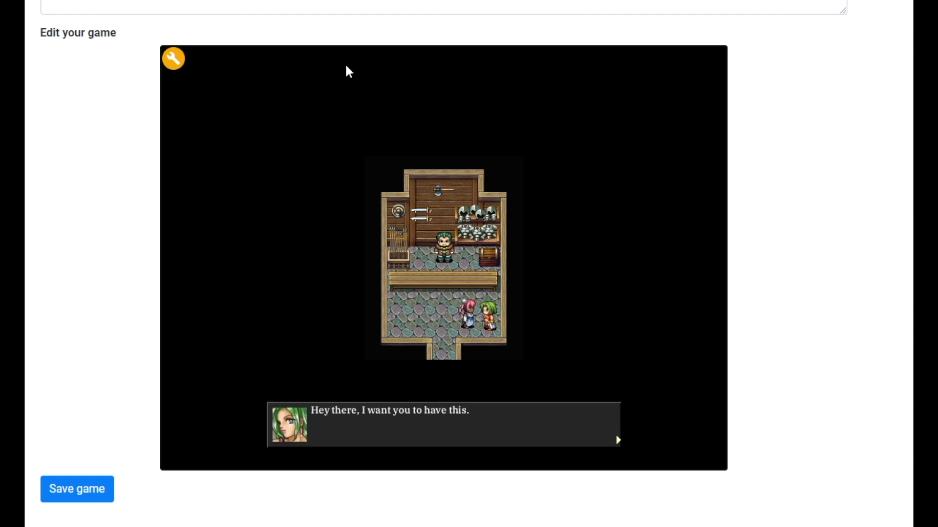
key("Return")
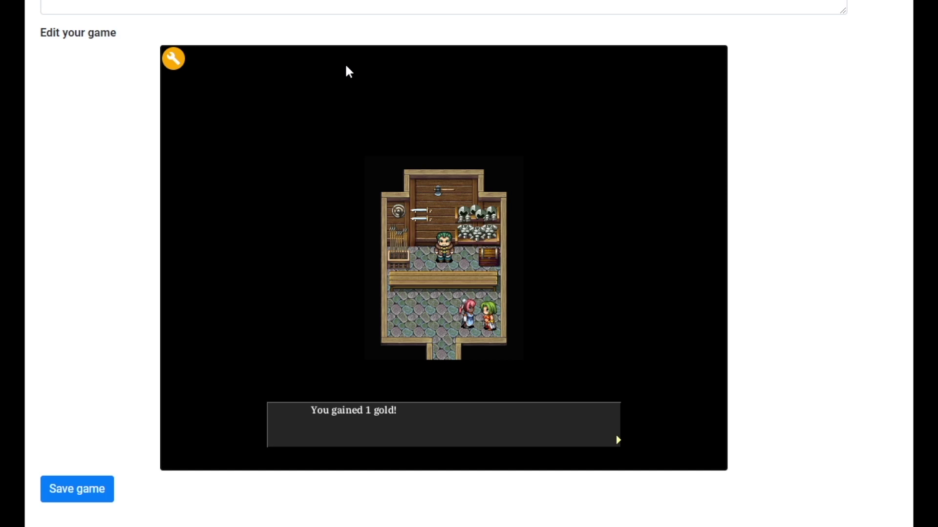
key("Return")
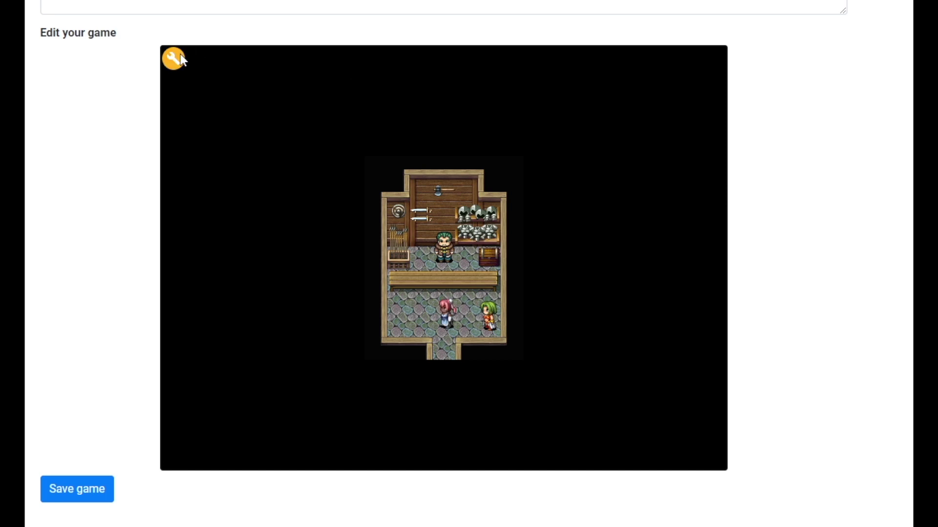
left_click(174, 59)
left_click(543, 281)
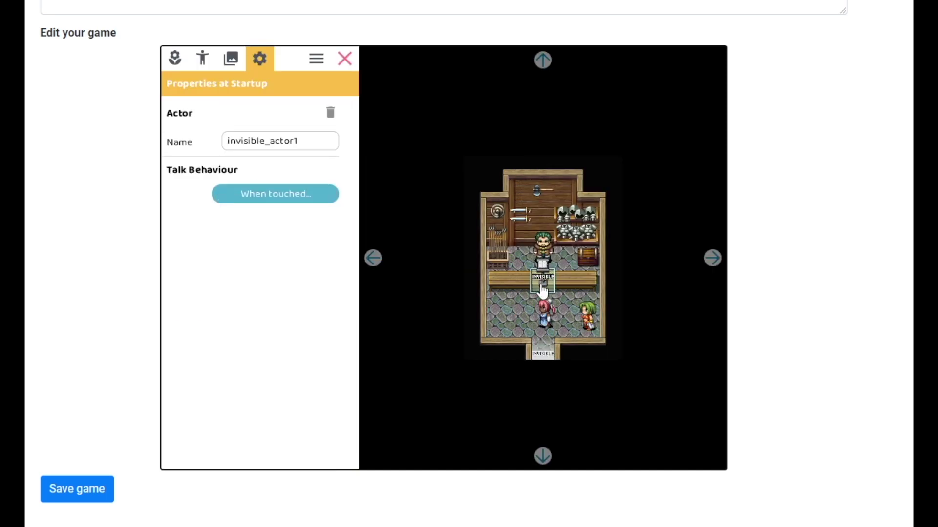
- In the Shopkeeper's else branch, add invisible_actor1 saying "You hand over 1 gold!" and start the hero gold line
left_click(297, 202)
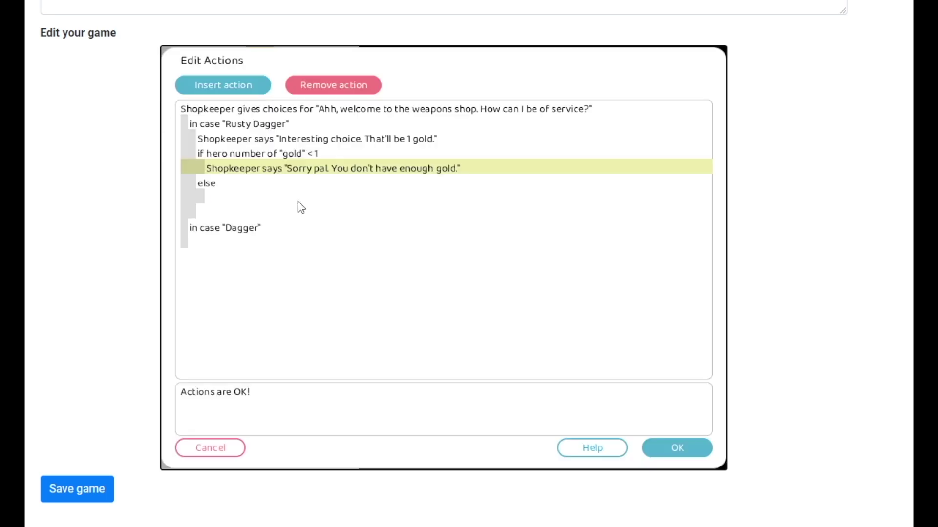
left_click(227, 197)
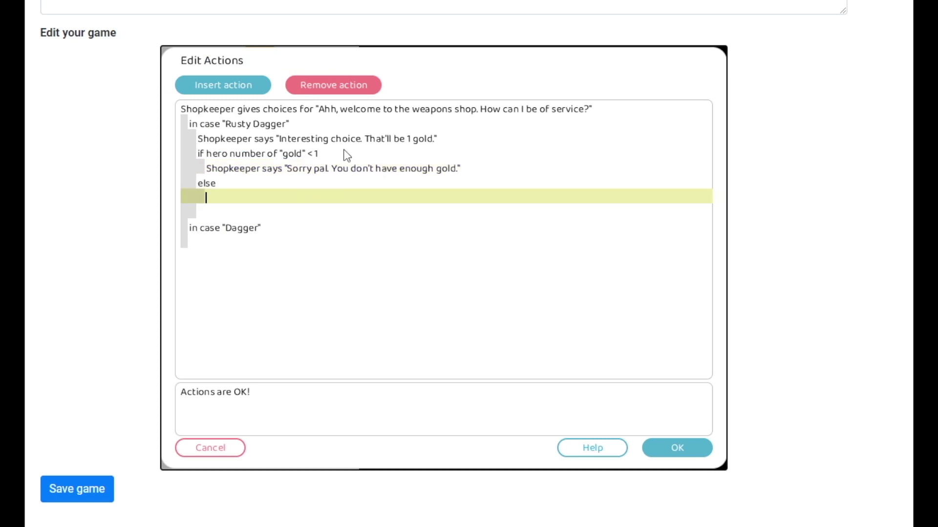
left_click(235, 86)
left_click(269, 222)
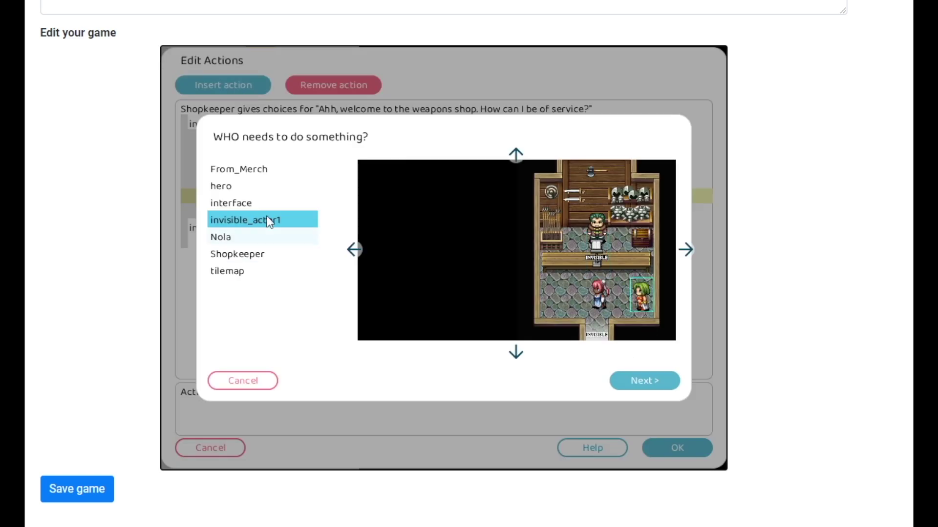
double_click(271, 226)
double_click(315, 167)
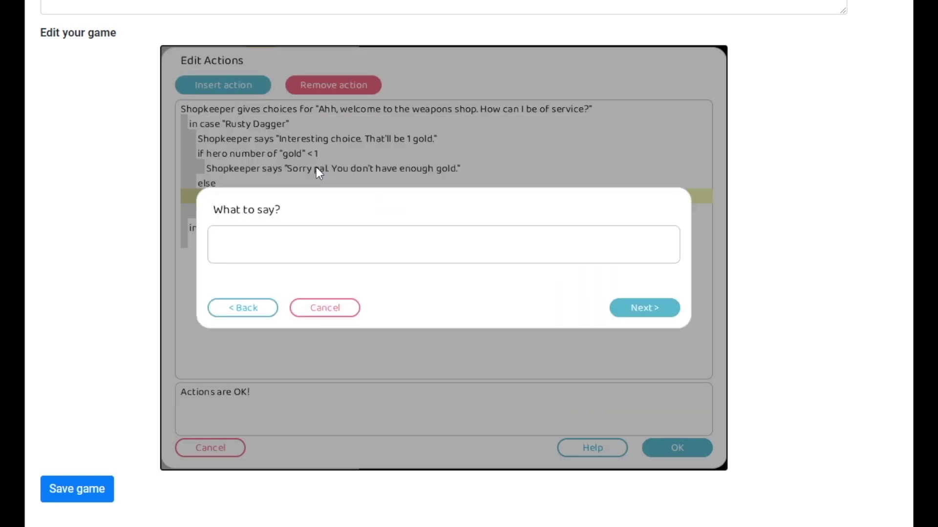
type("You hand over 1 gold")
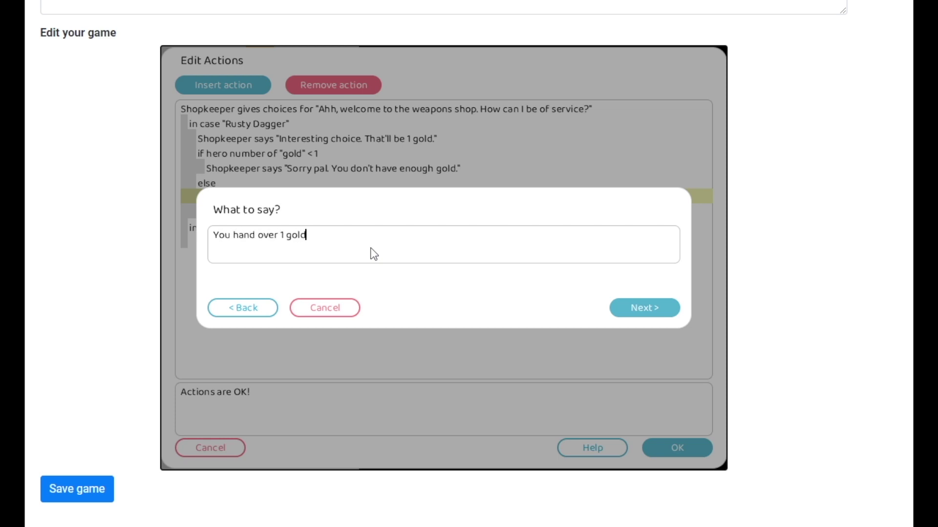
type("!")
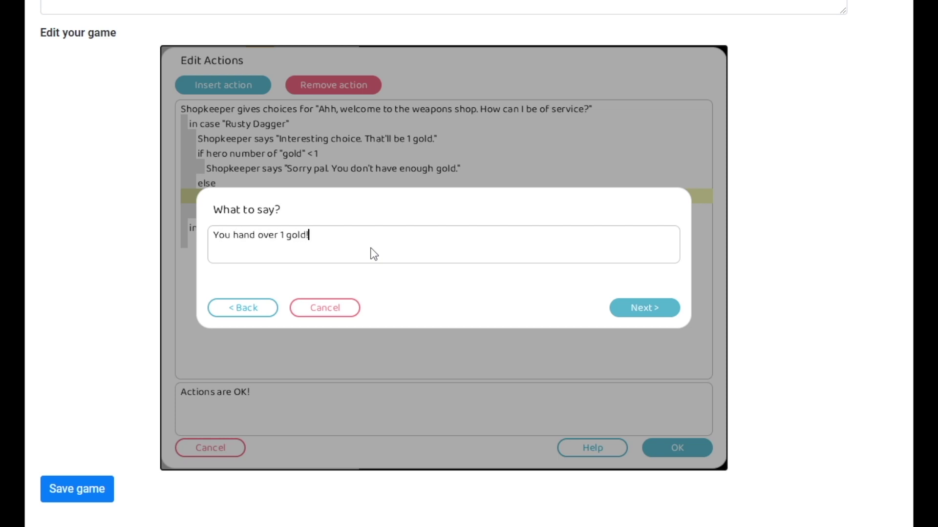
left_click(638, 309)
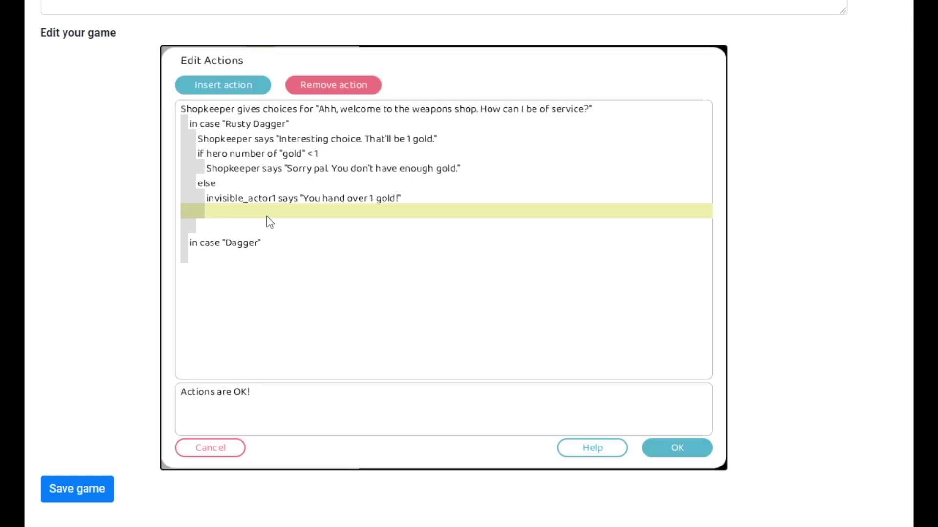
type("hero")
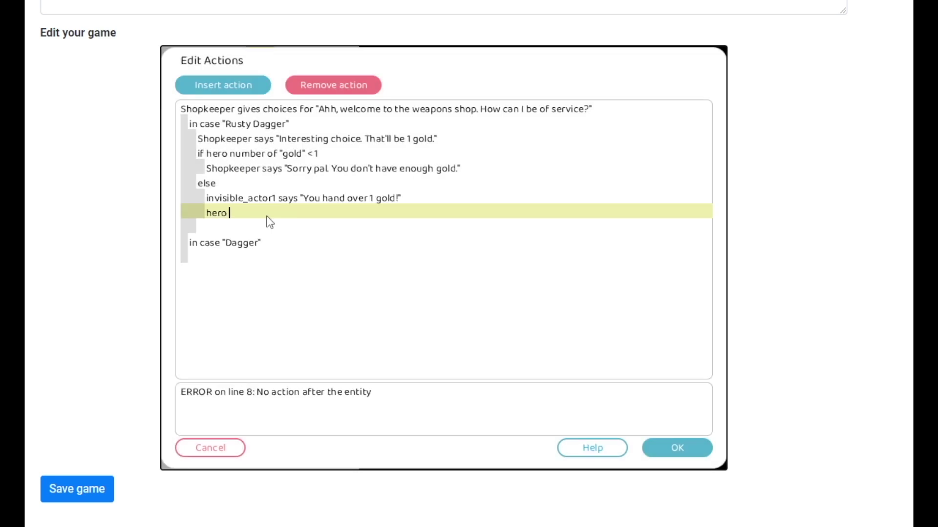
type(" number of \"gold\" descre")
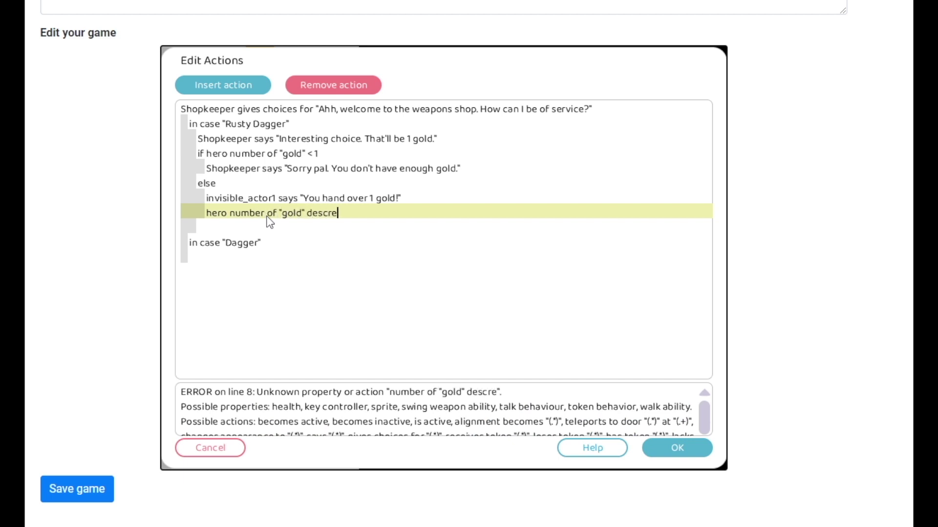
- Complete 'hero number of "gold" decreases with 1' and add 'hero swing weapon ability damage becomes 0'
key("BackSpace")
key("BackSpace")
key("BackSpace")
key("BackSpace")
type("creases with 1")
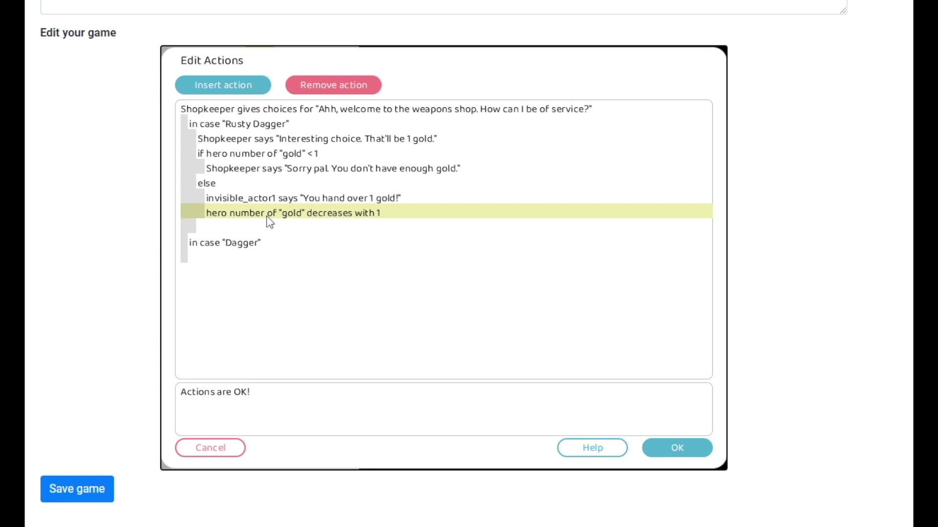
key("Return")
type("hero s")
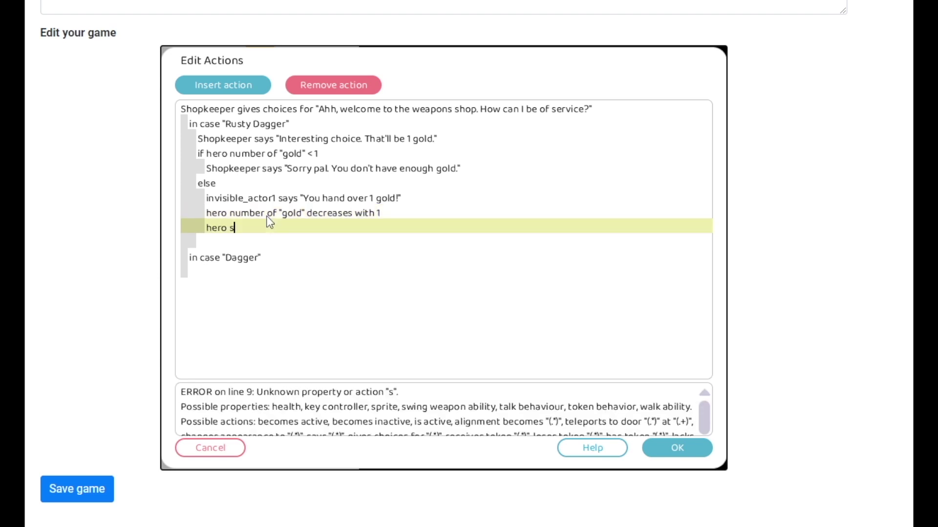
type("wing weapon a")
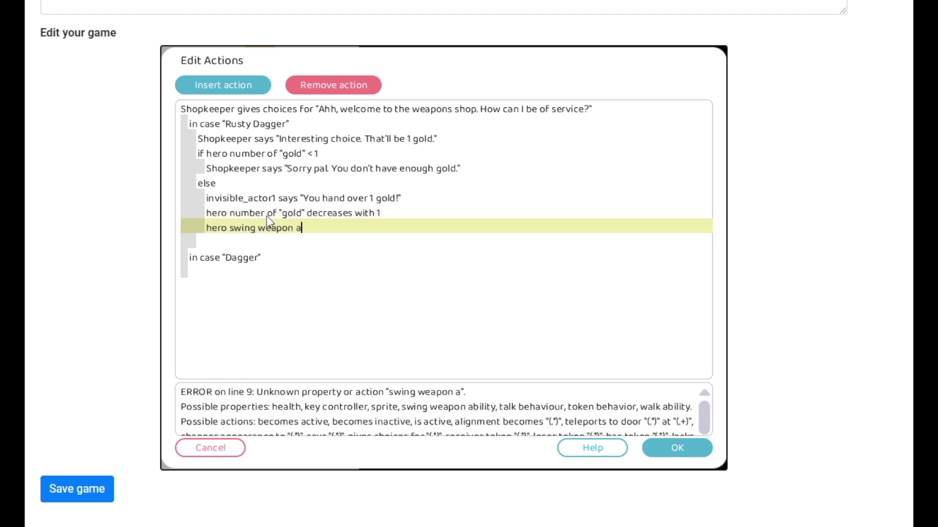
type("bility damage becomes 0")
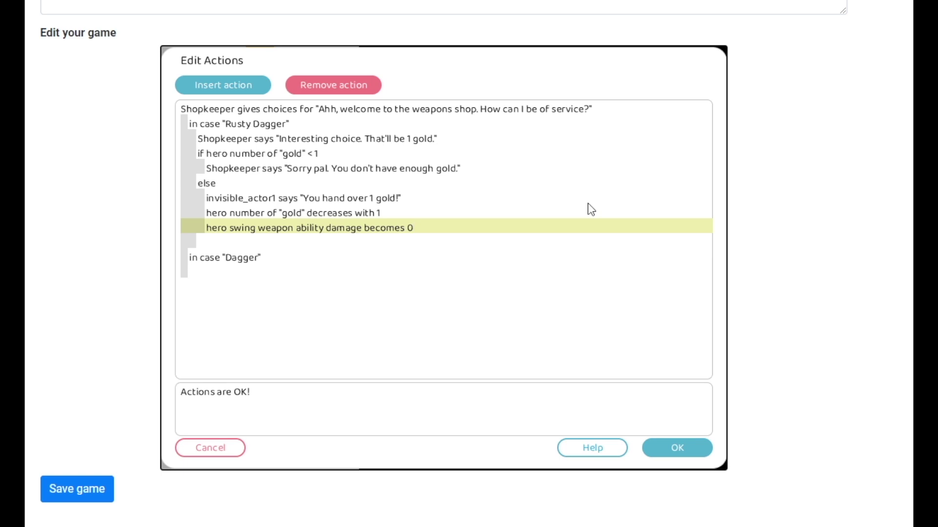
- Add the line 'hero loses token "Dagger"' to the else branch
key("Return")
type("hero loses to")
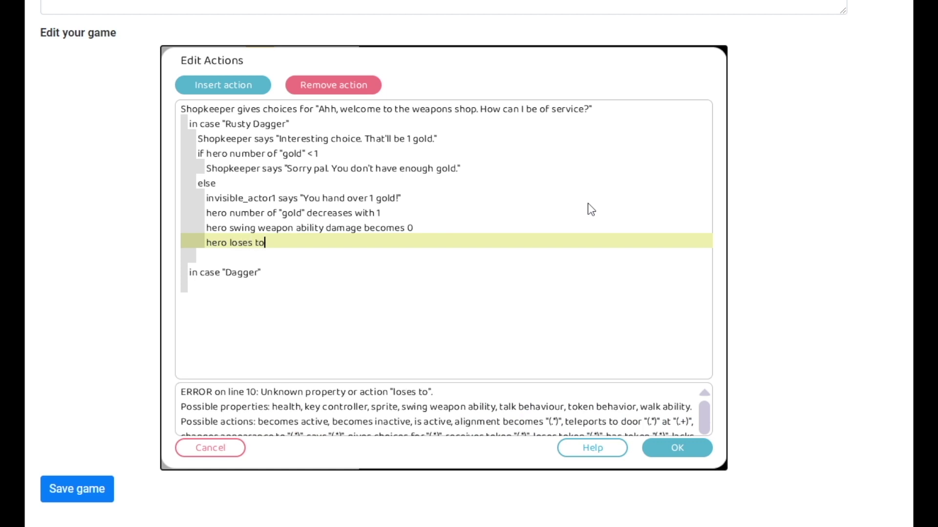
type("ken \"Dagger\"")
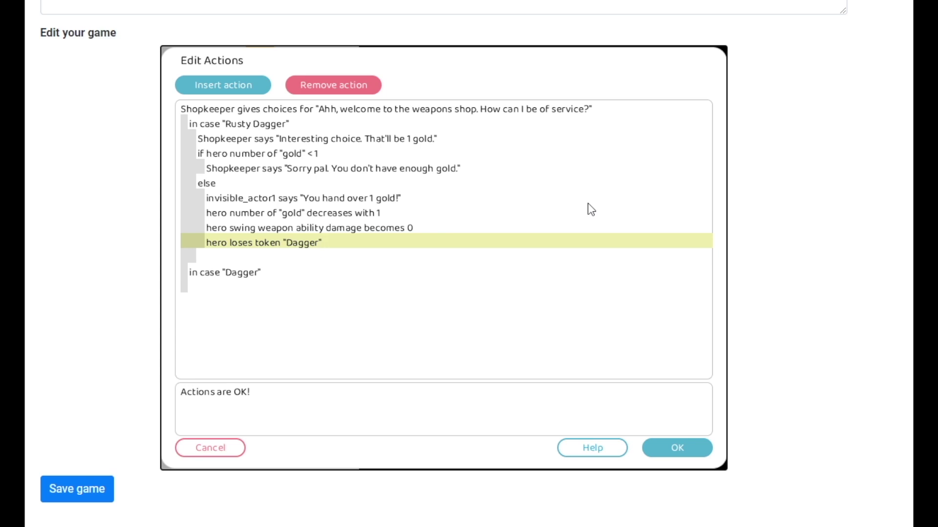
- Add the line 'hero receives token "Rusty Dagger"' below it
key("Return")
type("hero re")
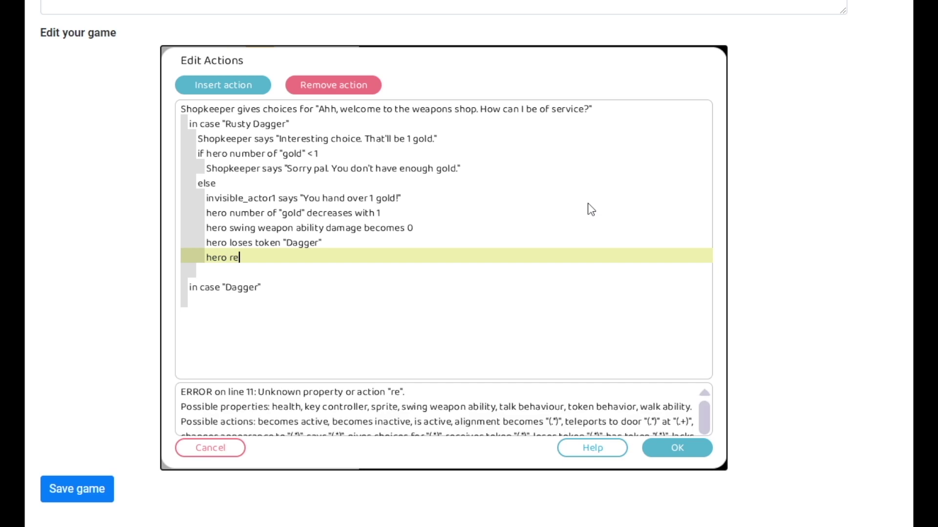
type("ceives token \"R")
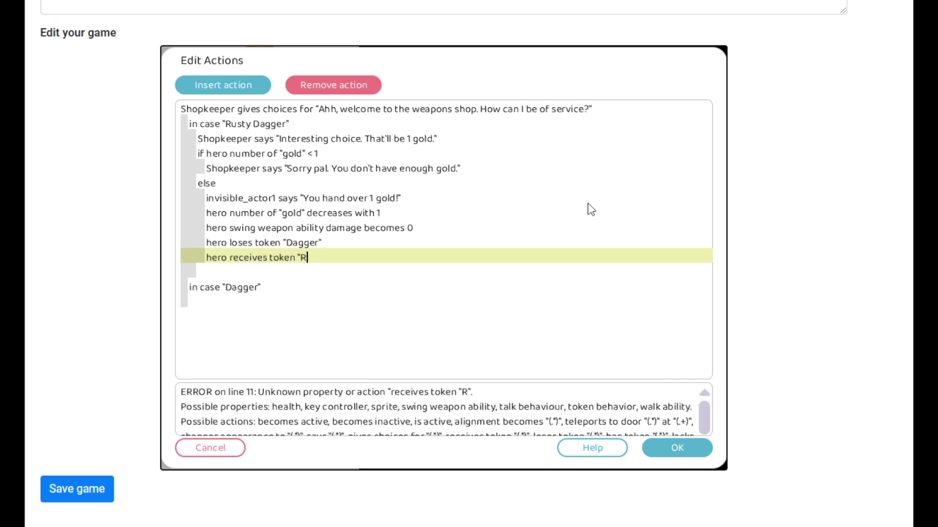
type("usty Dagger\"")
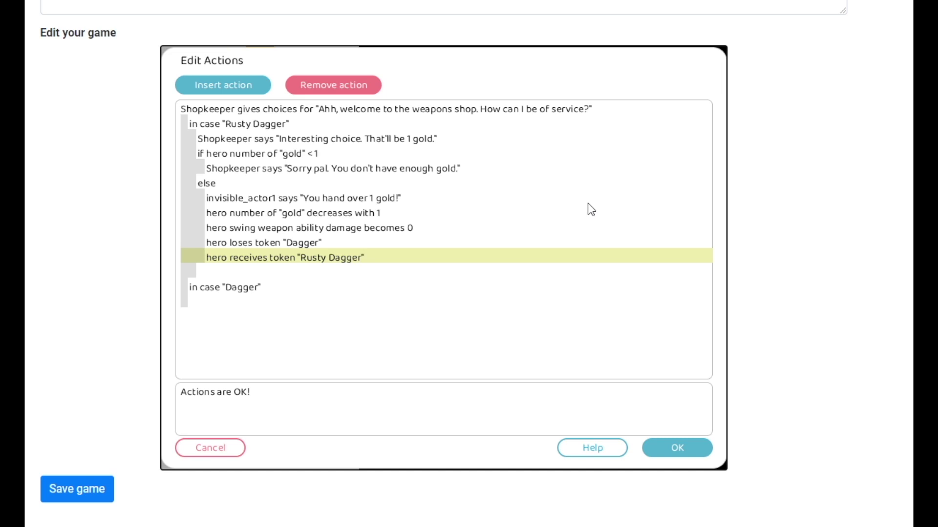
key("Return")
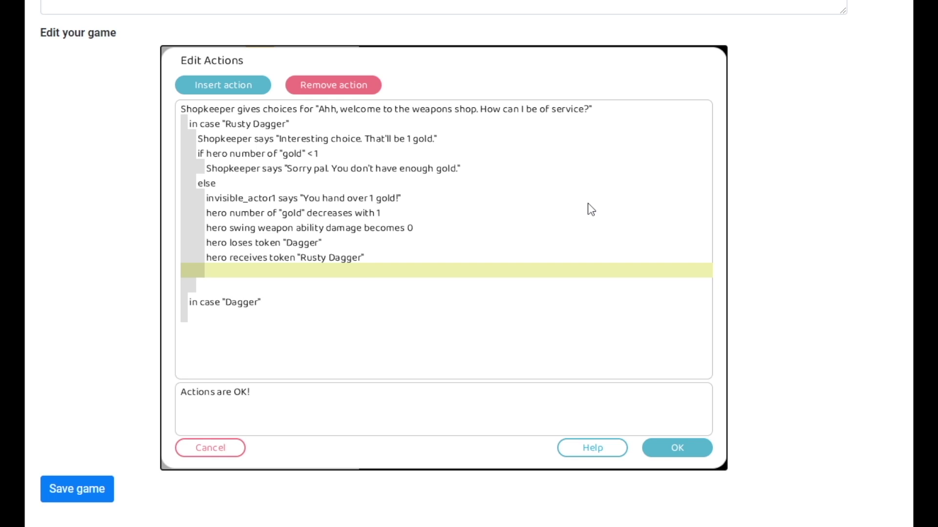
left_click(230, 86)
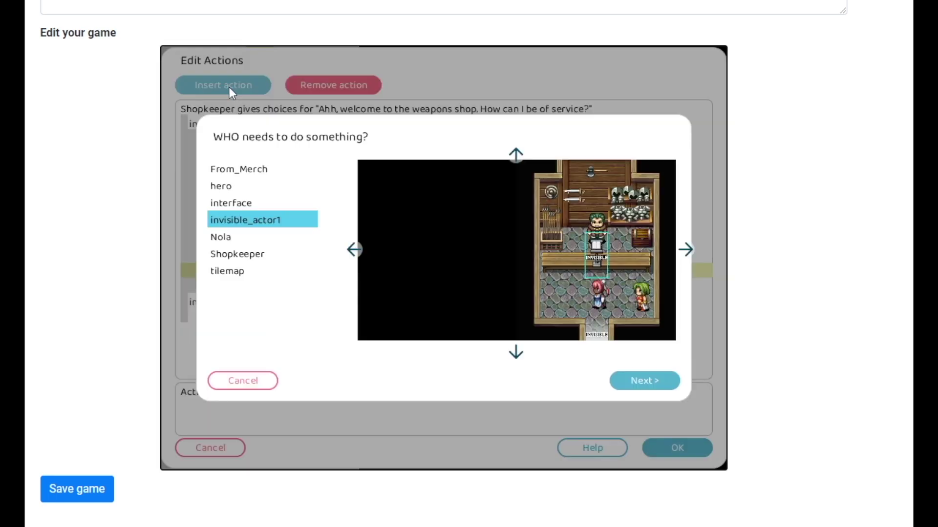
- Have invisible_actor1 announce "You receive Rusty Dagger!" at the end of the else branch
double_click(260, 225)
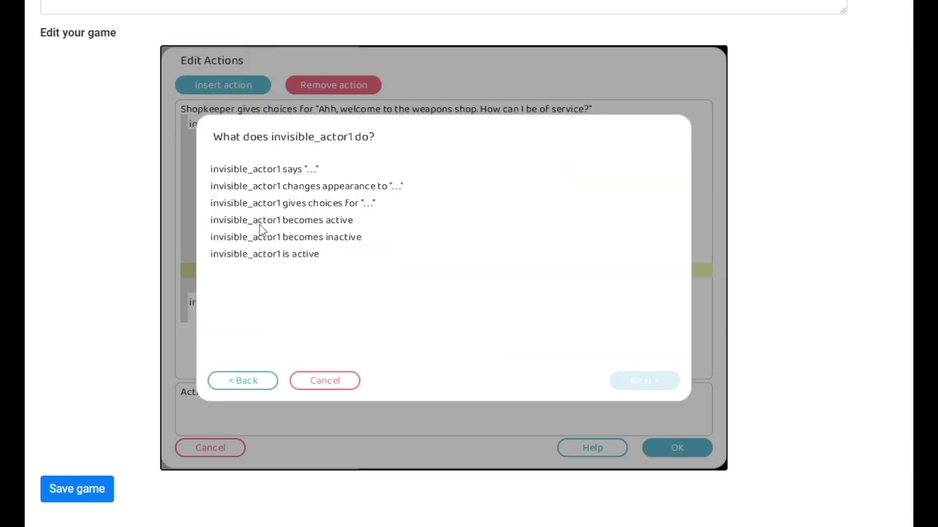
double_click(312, 169)
type("You Receive")
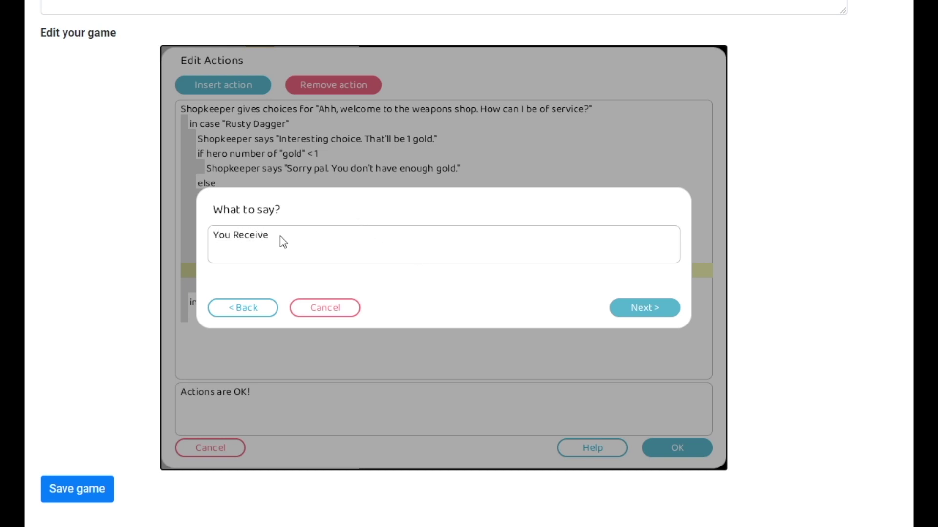
type(" Rusty Dagger")
left_click(237, 237)
key("BackSpace")
type("r")
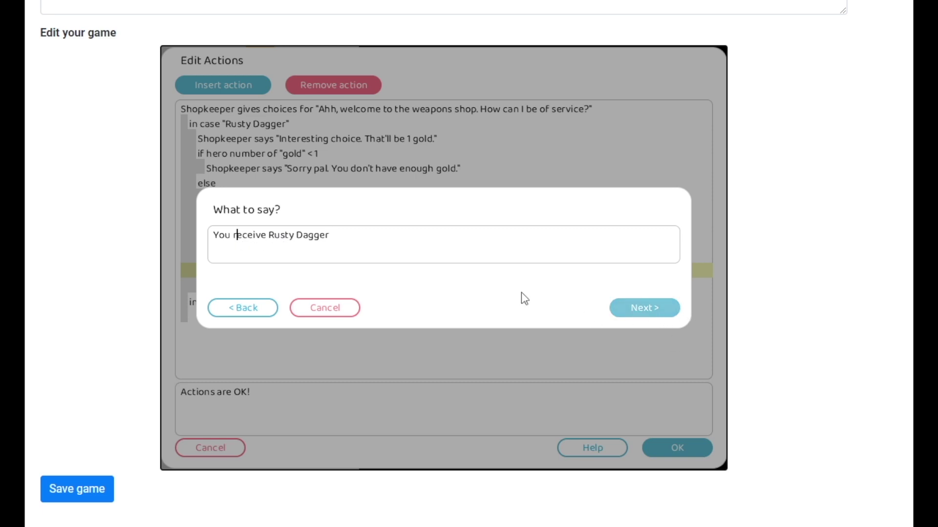
left_click(399, 239)
type("!")
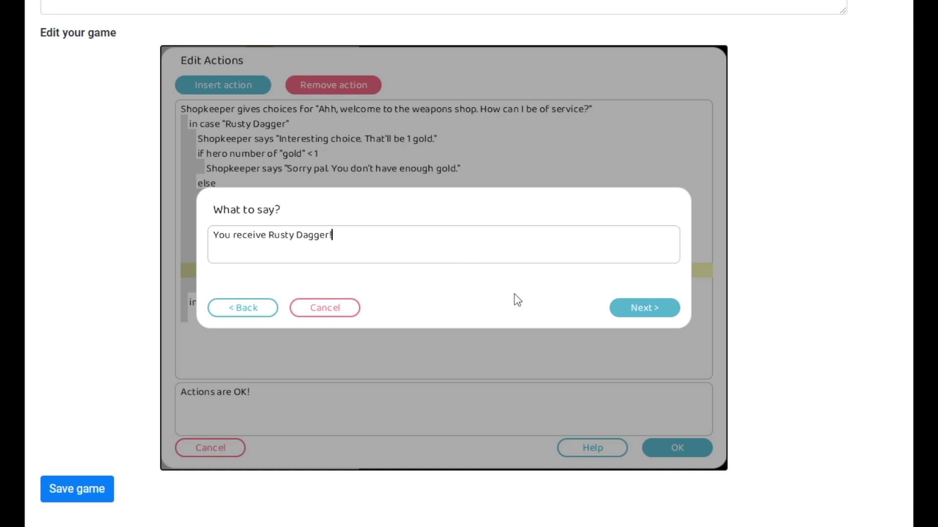
left_click(647, 310)
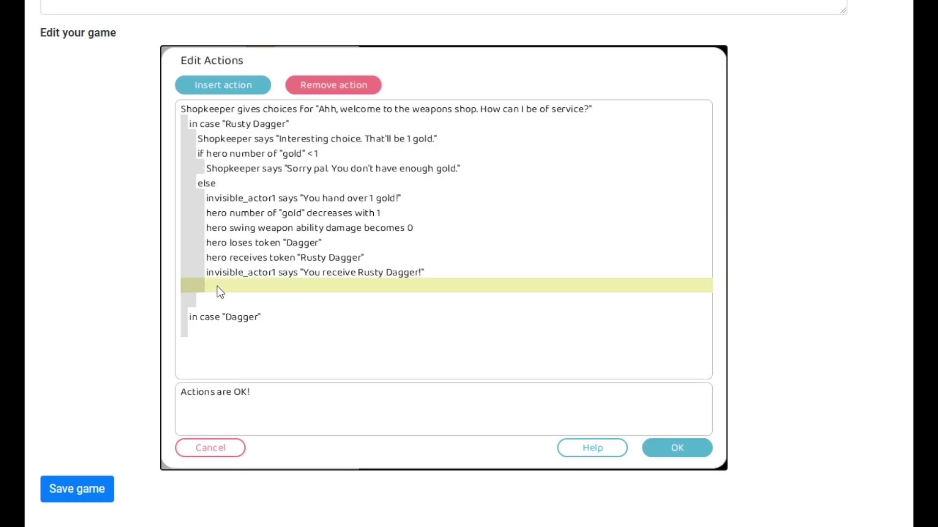